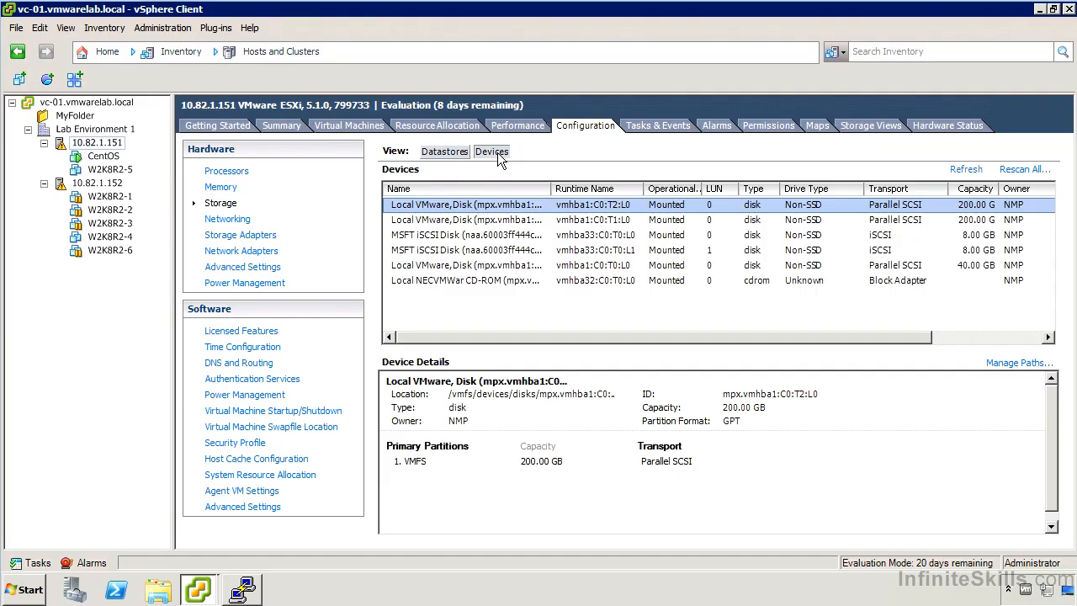
# Start adding Disk/LUN storage to host 10.82.1.151, choosing the 8.00 GB MSFT iSCSI disk with LUN 0.
pyautogui.click(446, 151)
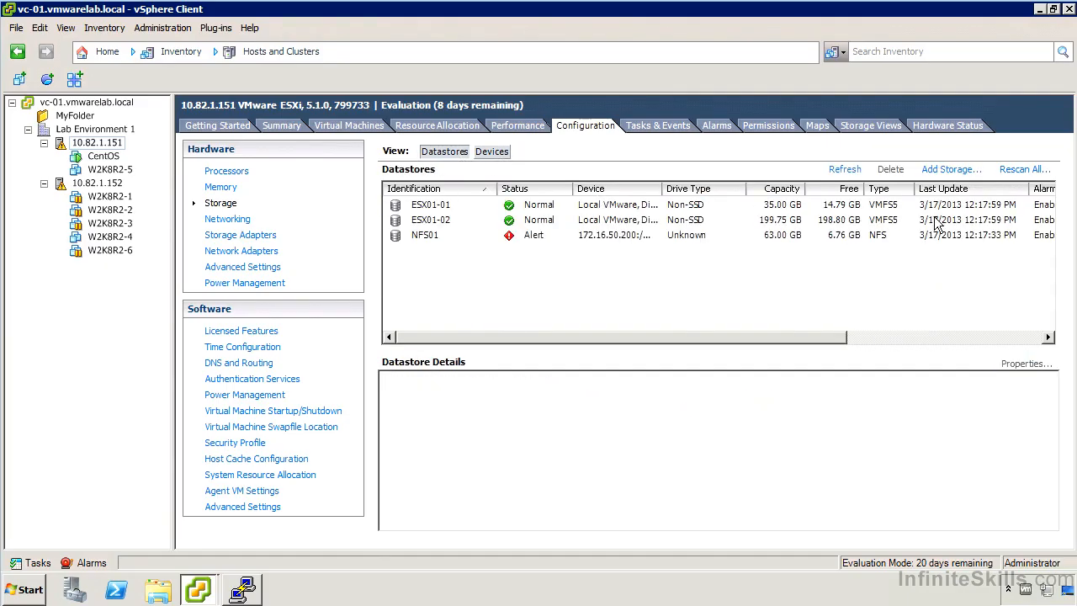
pyautogui.click(944, 172)
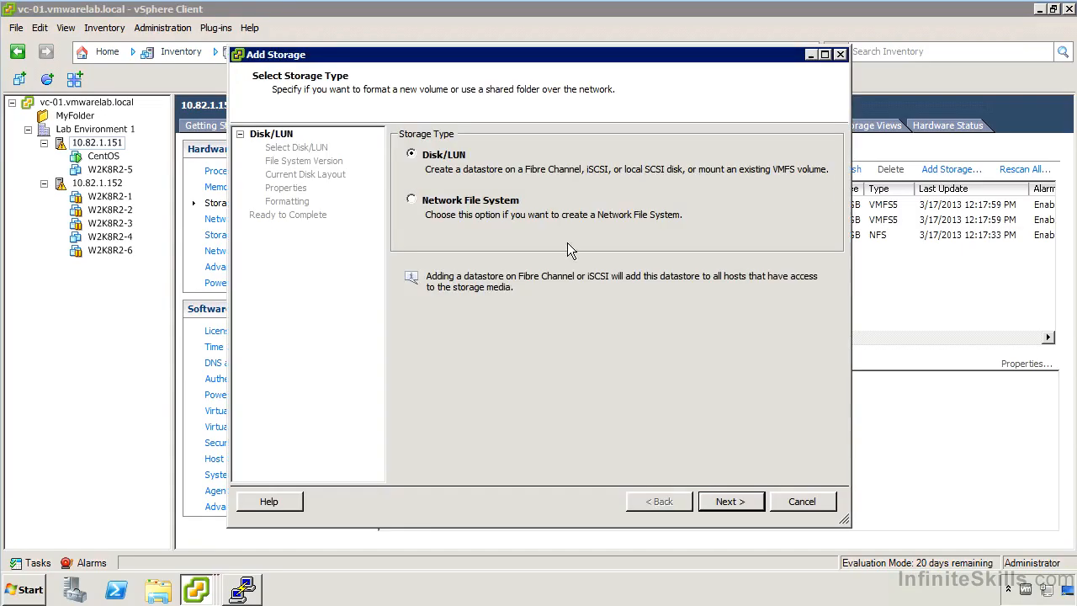
pyautogui.click(732, 503)
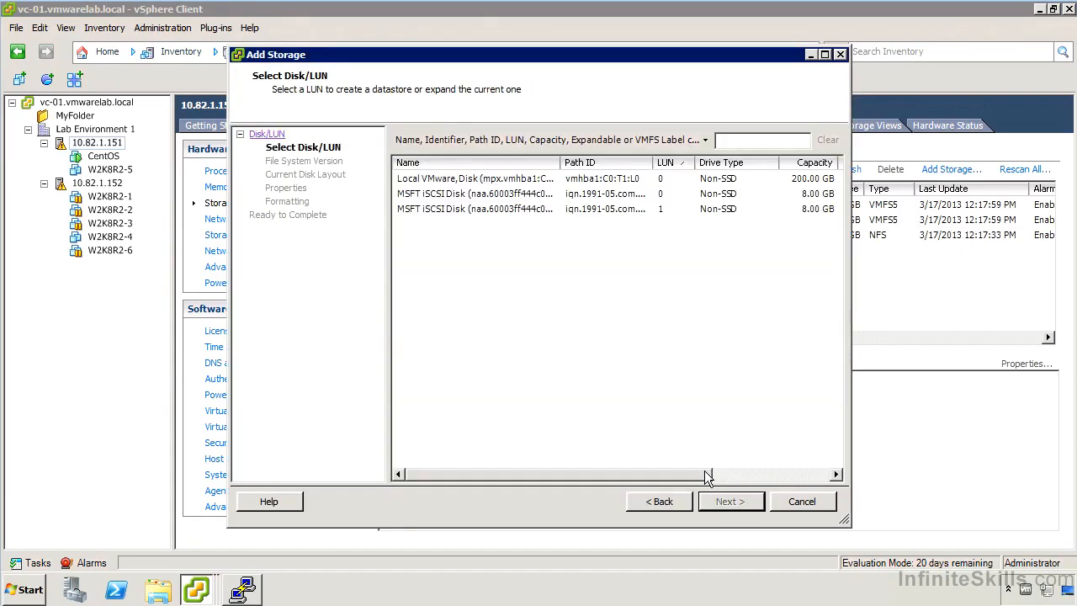
pyautogui.click(486, 200)
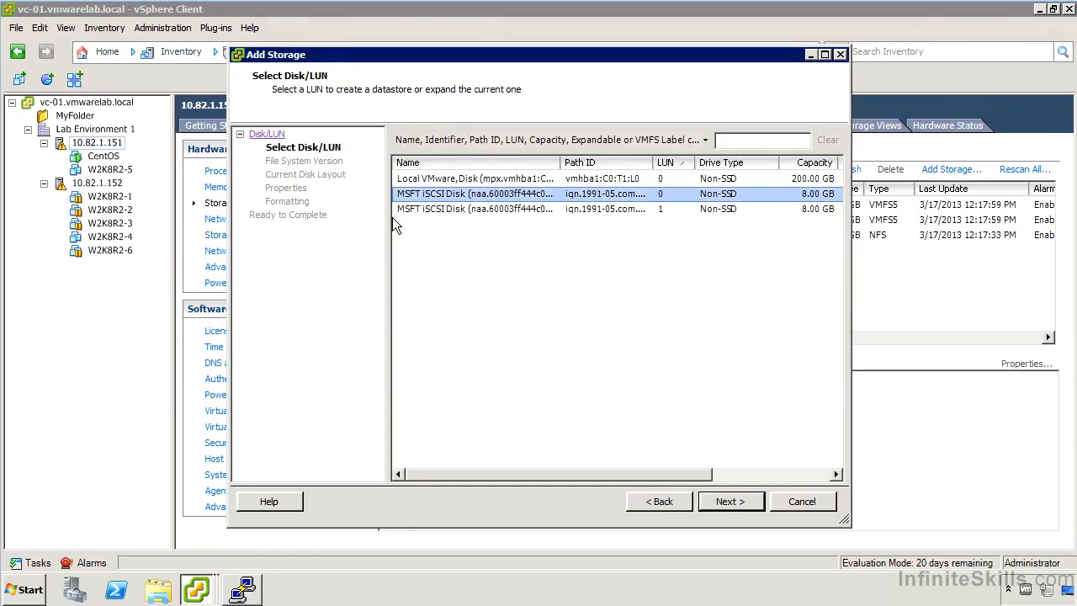
pyautogui.click(744, 499)
# Name the datastore iSCSI-01, give it the maximum available space, finish creating it, and show the recent tasks.
pyautogui.click(729, 502)
pyautogui.click(728, 502)
pyautogui.write('iSCSI-01')
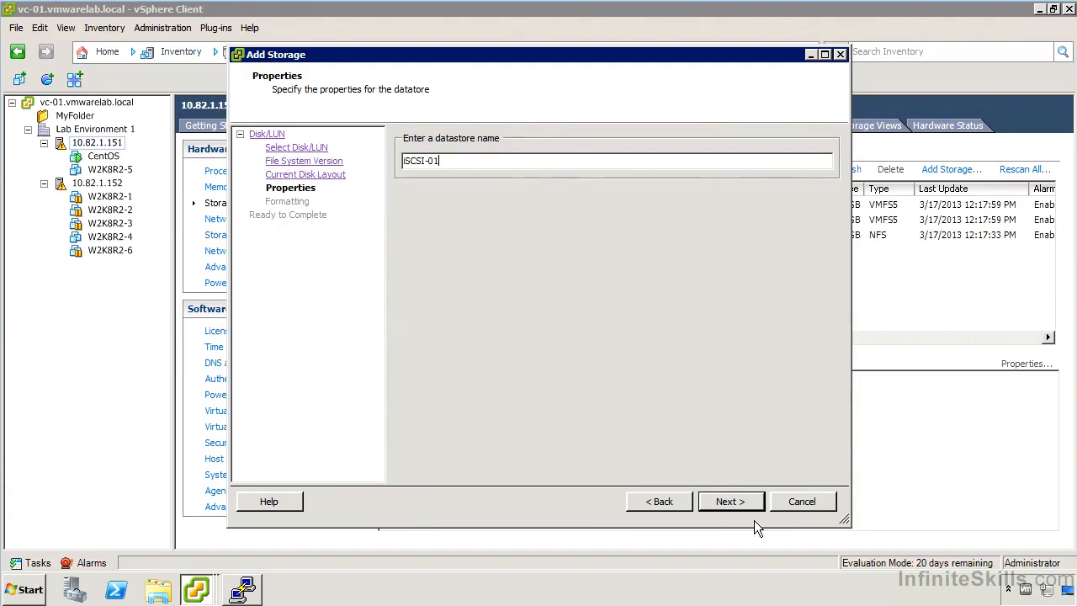
pyautogui.click(737, 504)
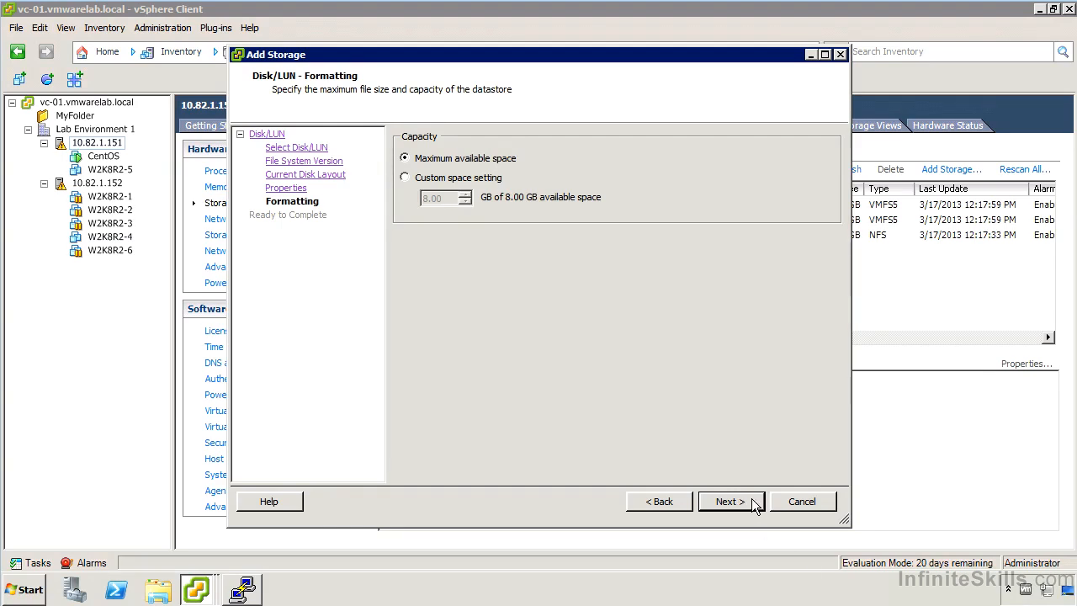
pyautogui.click(752, 498)
pyautogui.click(750, 500)
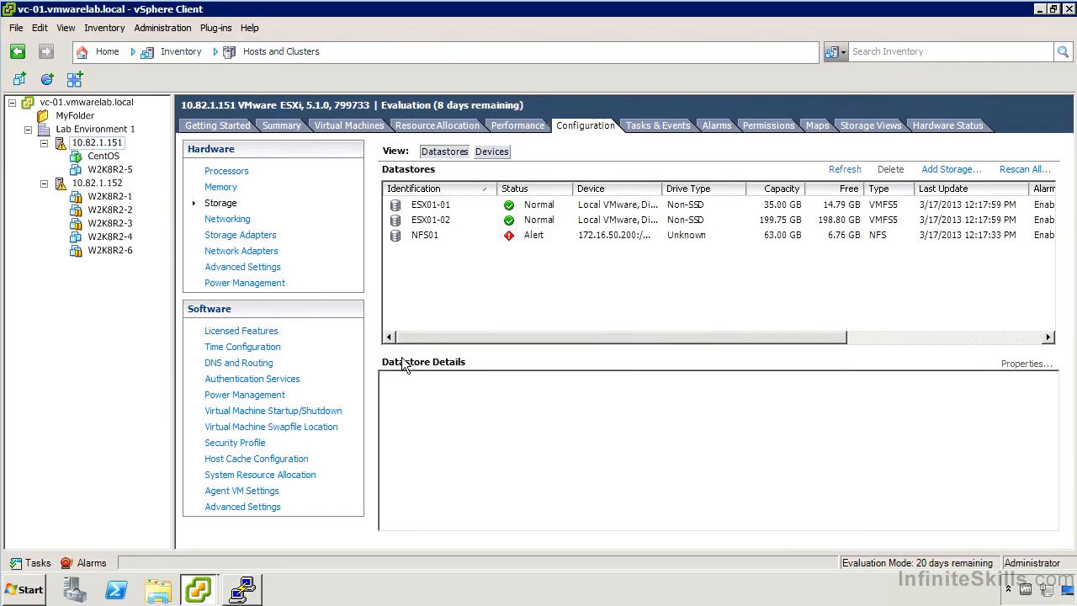
pyautogui.click(37, 563)
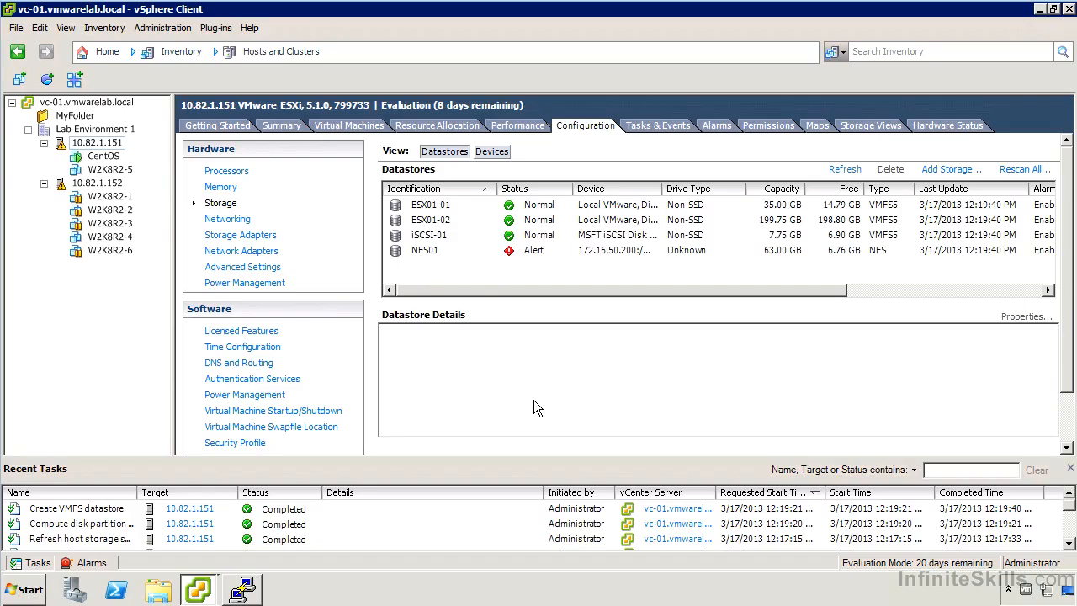
# Rescan the iSCSI software adapter vmhba33 from the host's storage adapters.
pyautogui.click(1019, 169)
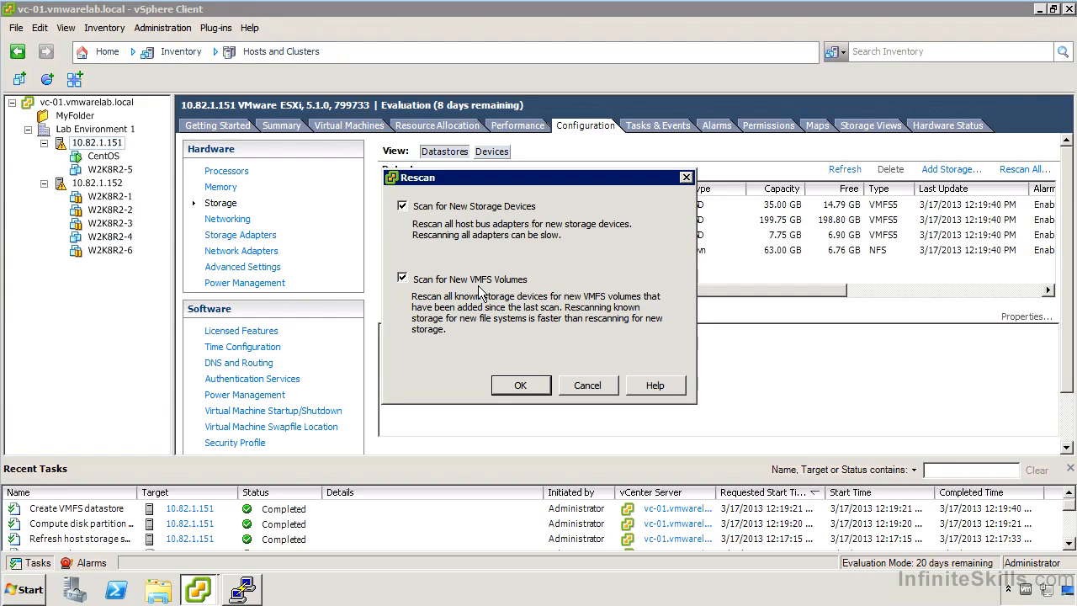
pyautogui.click(587, 385)
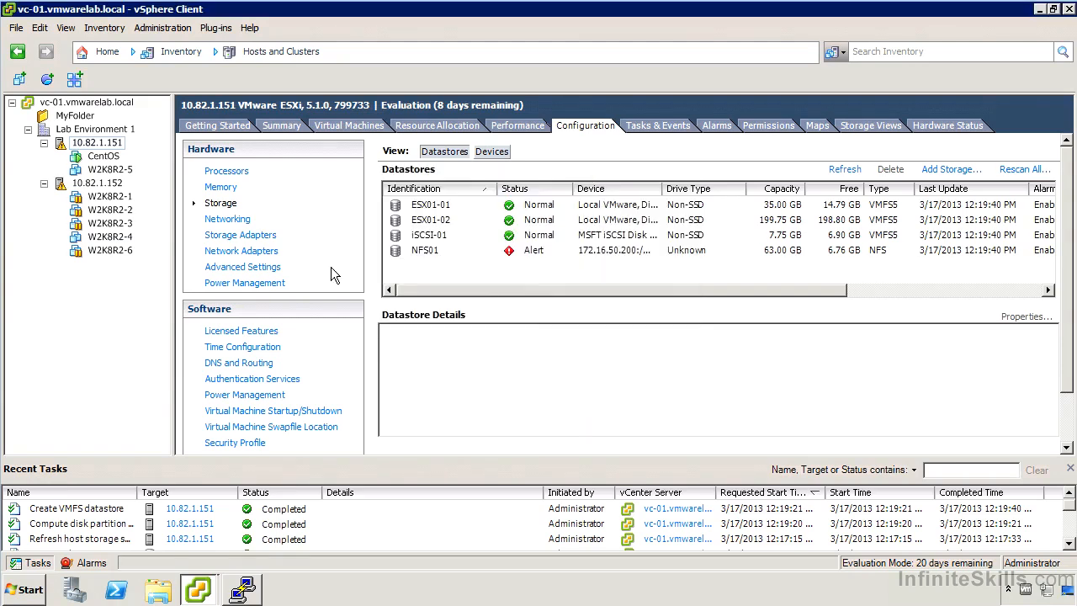
pyautogui.click(225, 235)
pyautogui.rightClick(458, 196)
pyautogui.click(503, 209)
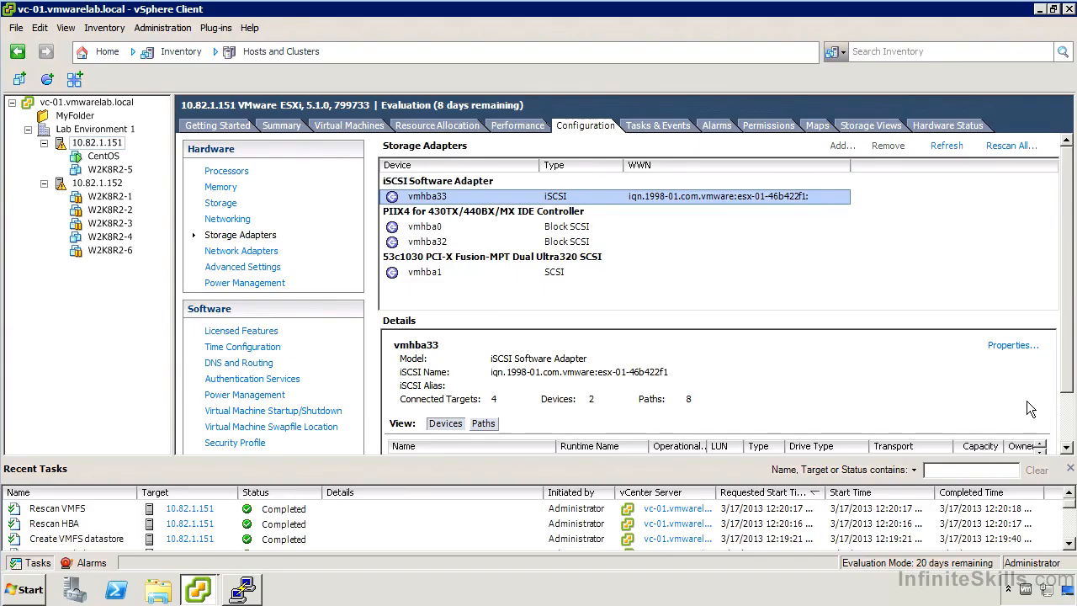
# Hide the recent tasks and review vmhba33's paths, their status, and the options available for its first path.
pyautogui.click(1069, 468)
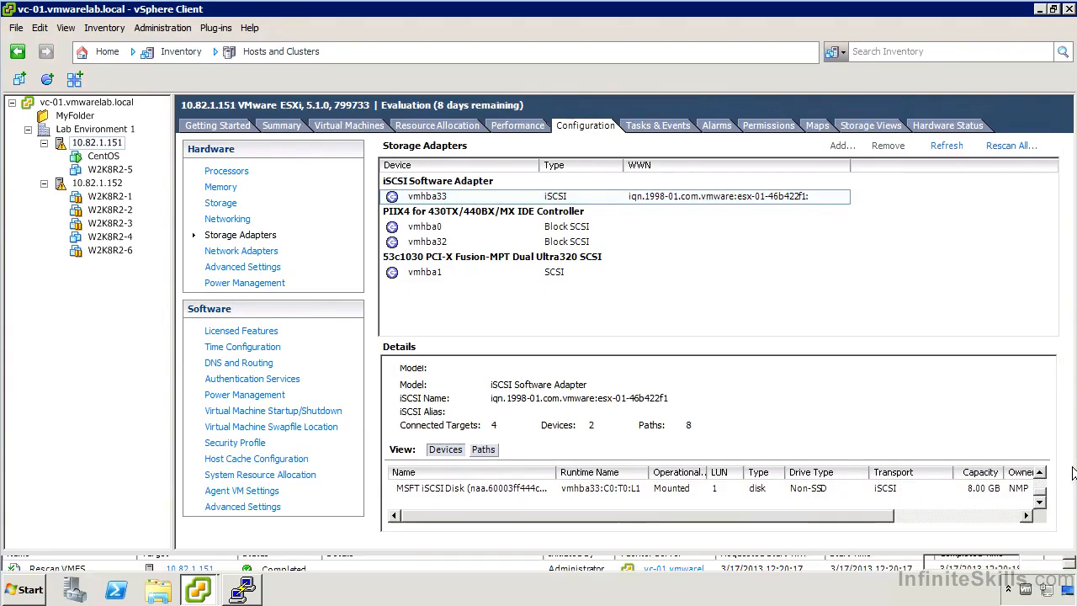
pyautogui.click(484, 449)
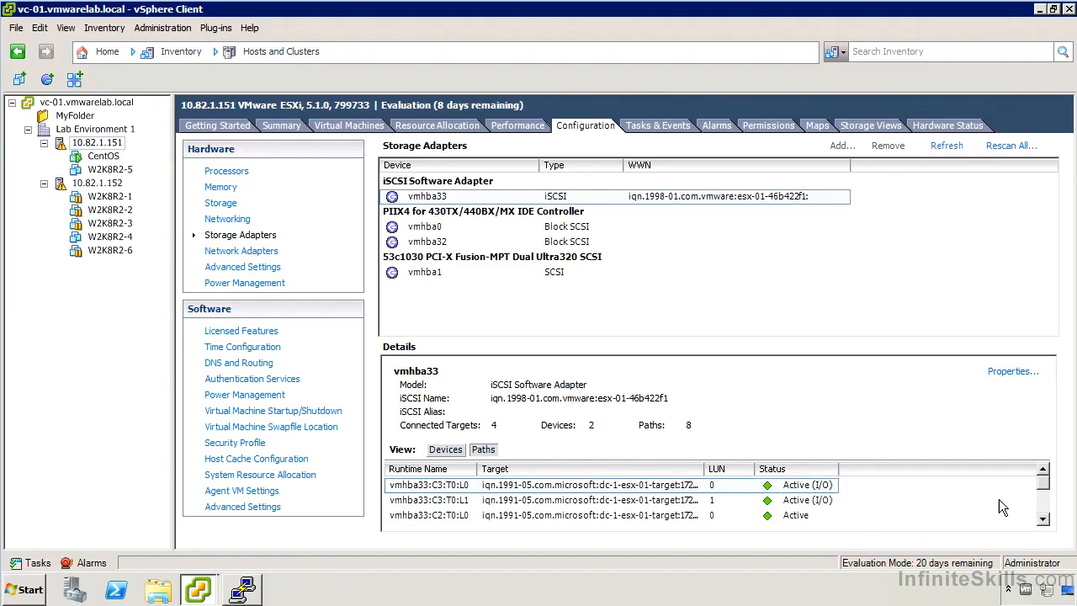
pyautogui.click(1042, 519)
pyautogui.click(1042, 519)
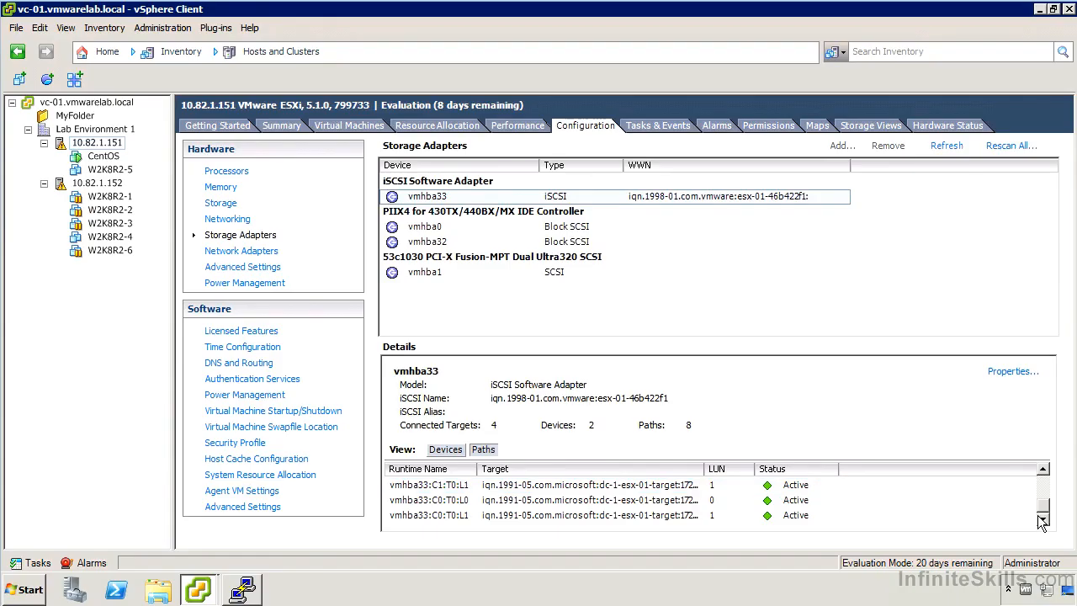
pyautogui.moveTo(1043, 505); pyautogui.dragTo(1043, 468)
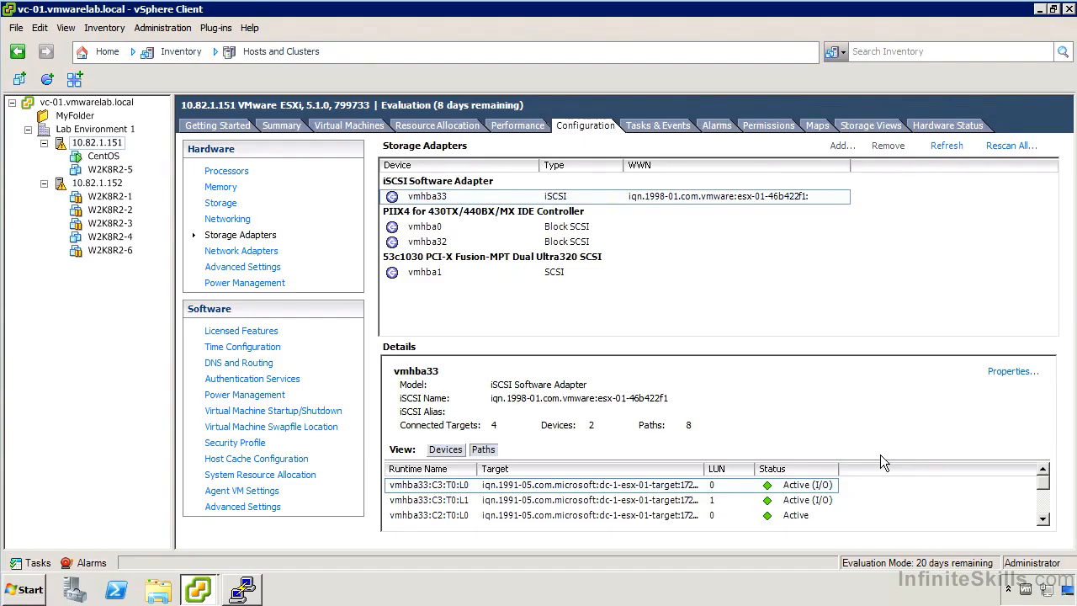
pyautogui.rightClick(420, 470)
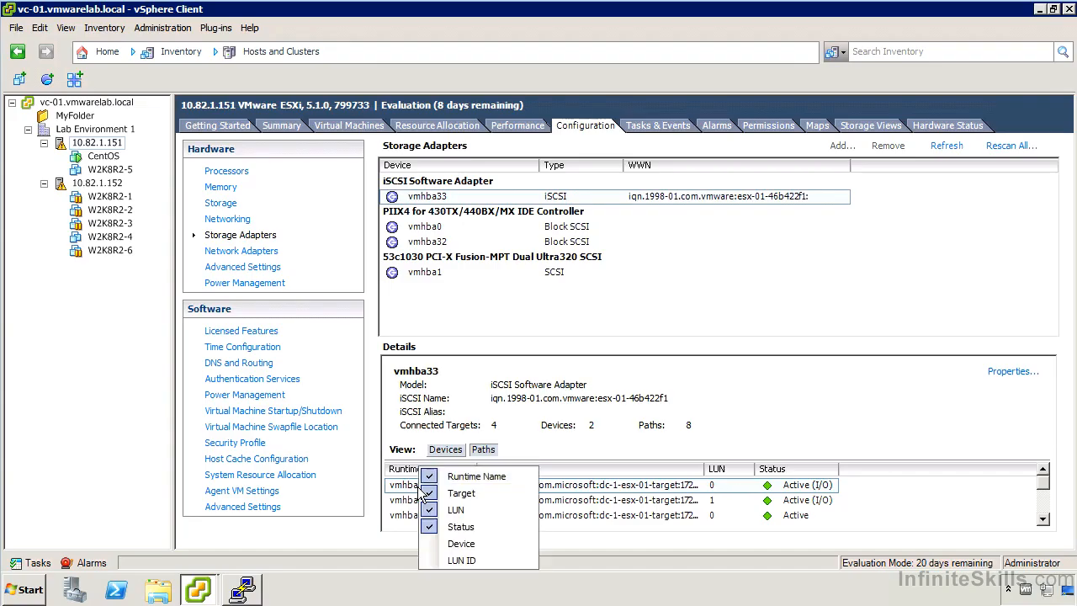
pyautogui.rightClick(424, 487)
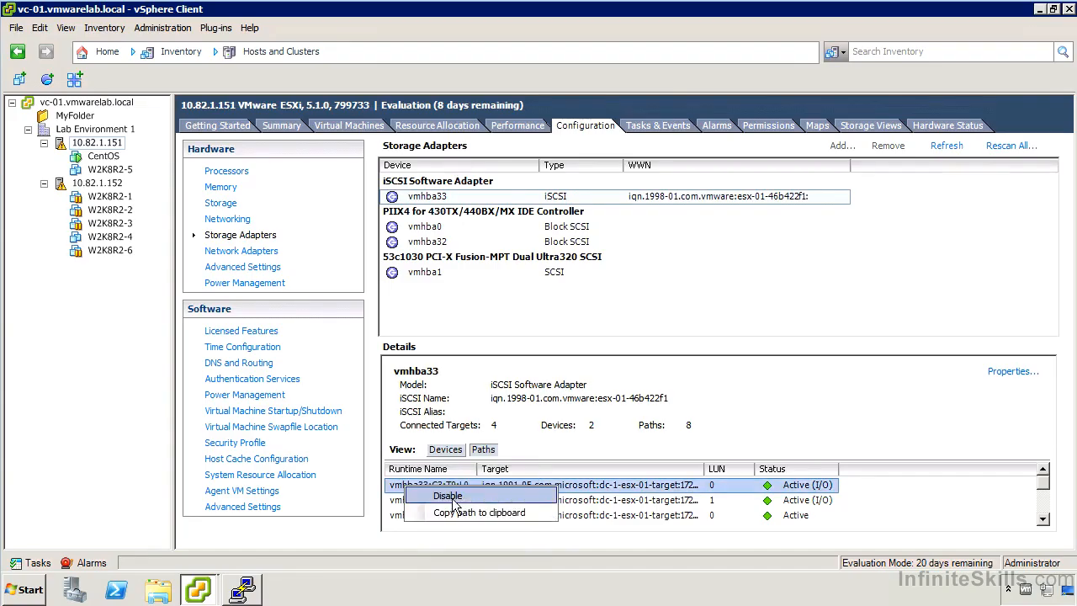
pyautogui.click(568, 503)
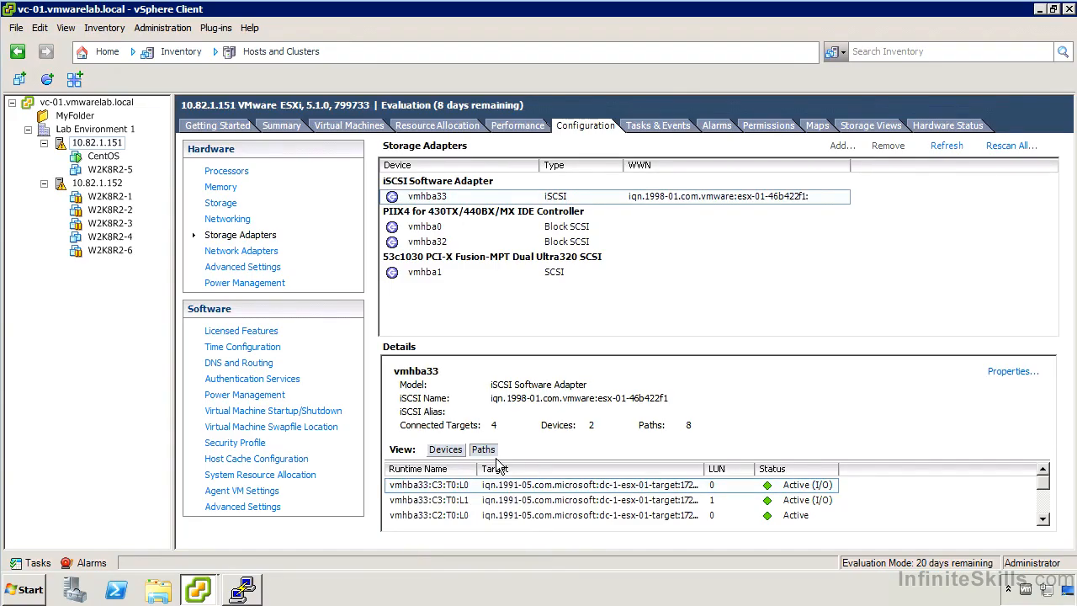
# Open path management for the iSCSI-01 datastore from its properties.
pyautogui.click(235, 204)
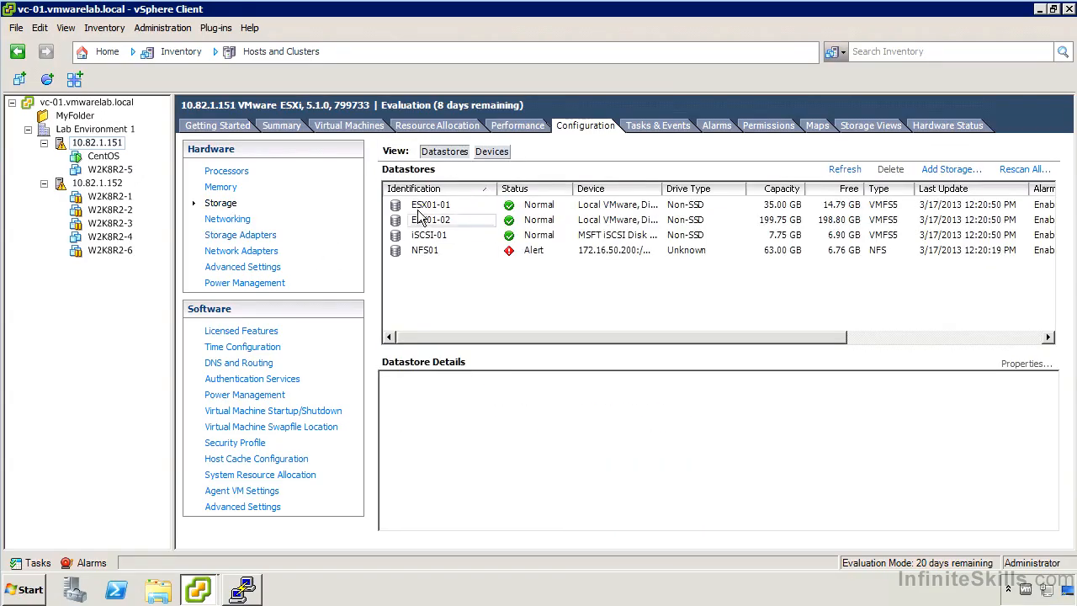
pyautogui.click(420, 237)
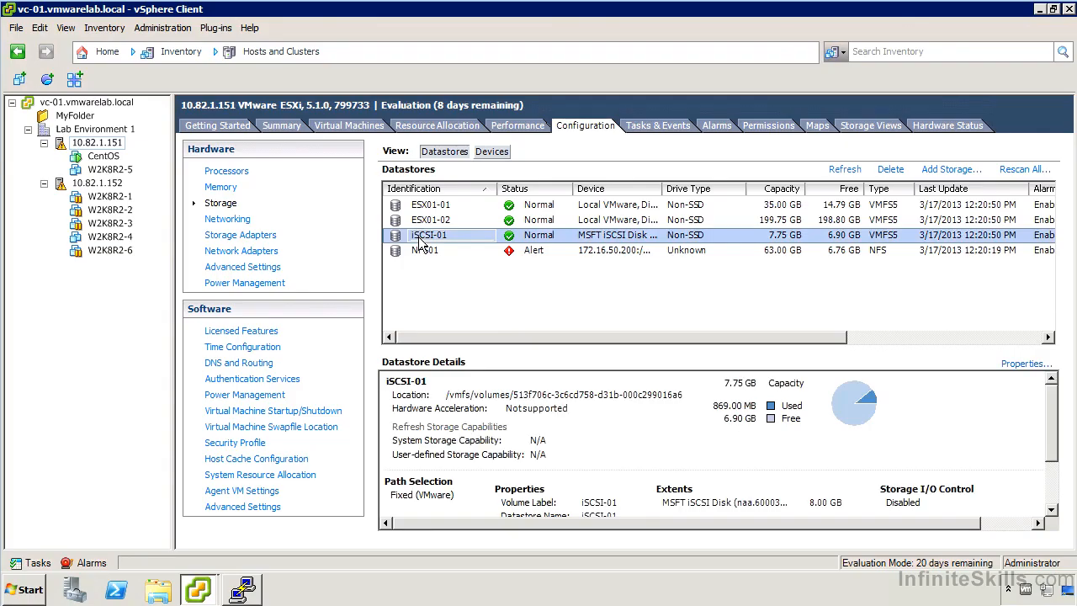
pyautogui.rightClick(420, 238)
pyautogui.click(483, 412)
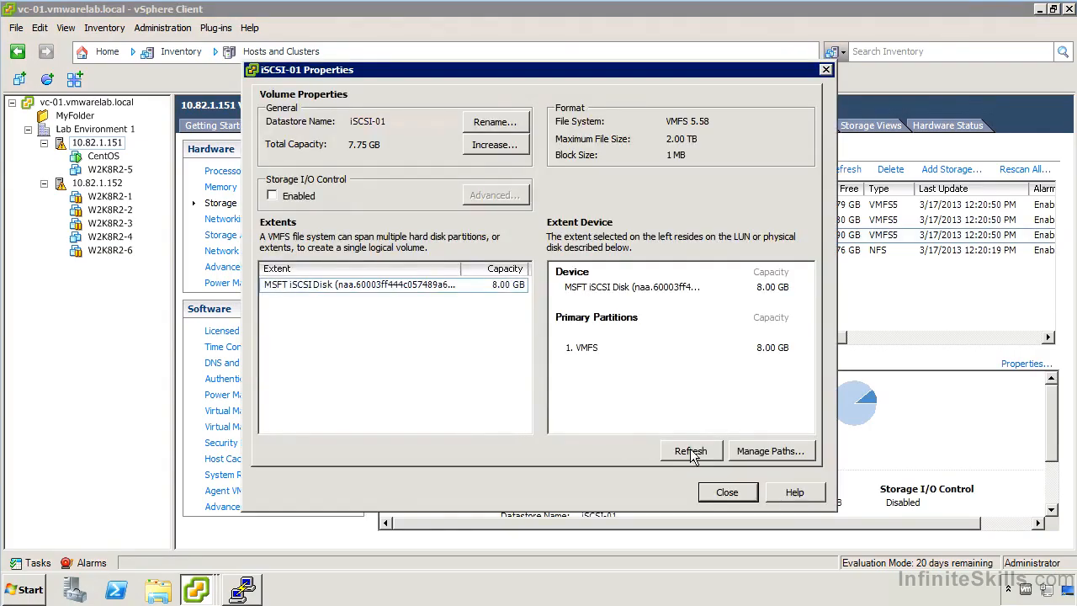
pyautogui.click(772, 452)
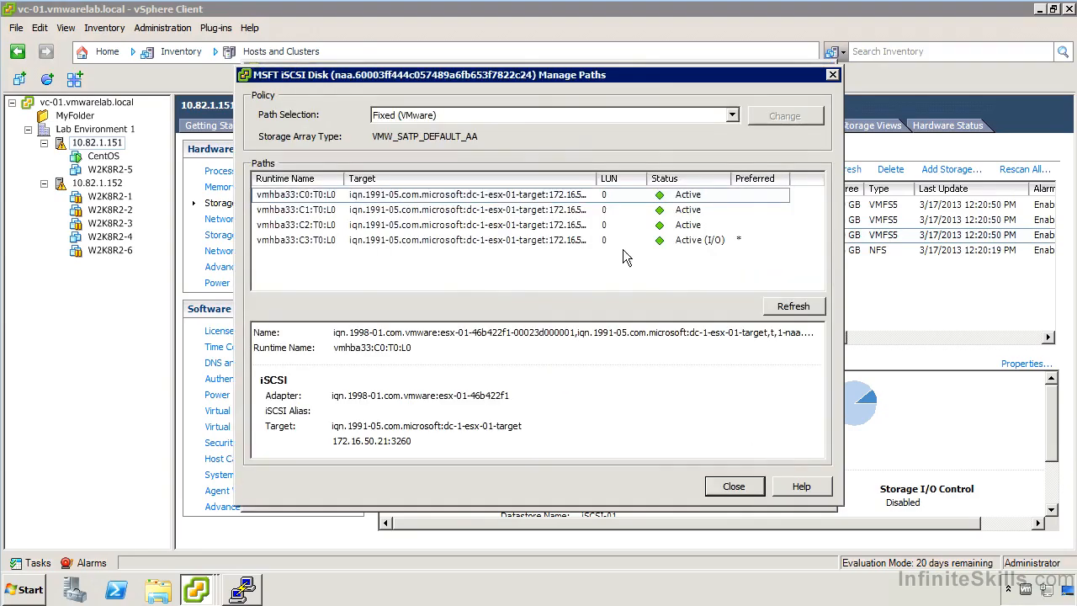
# Review the available path selection policies and the options for the preferred path vmhba33:C3:T0:L0.
pyautogui.click(551, 118)
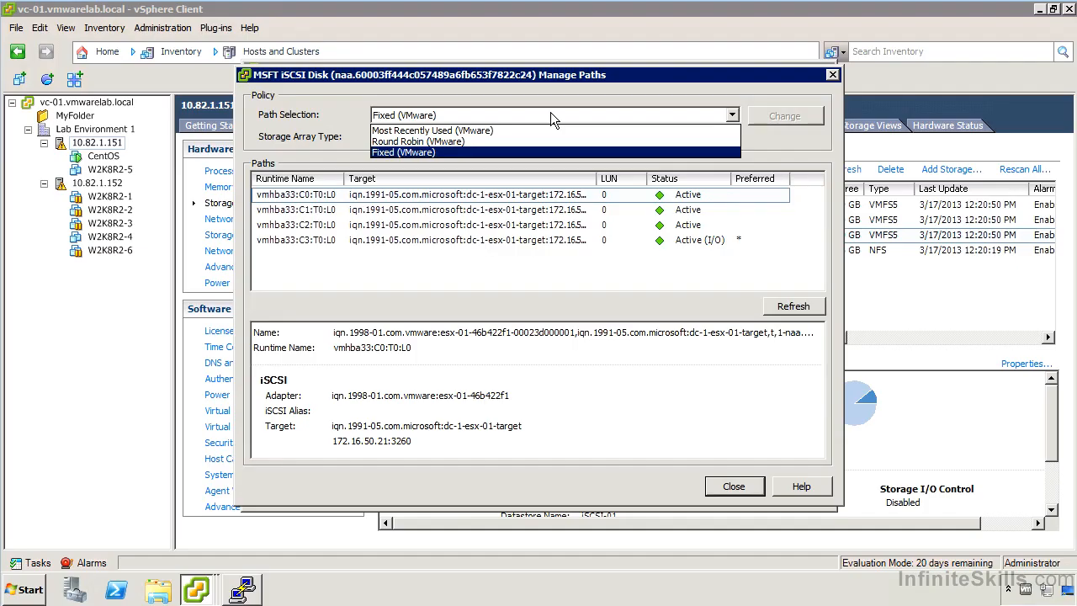
pyautogui.click(473, 244)
pyautogui.rightClick(472, 244)
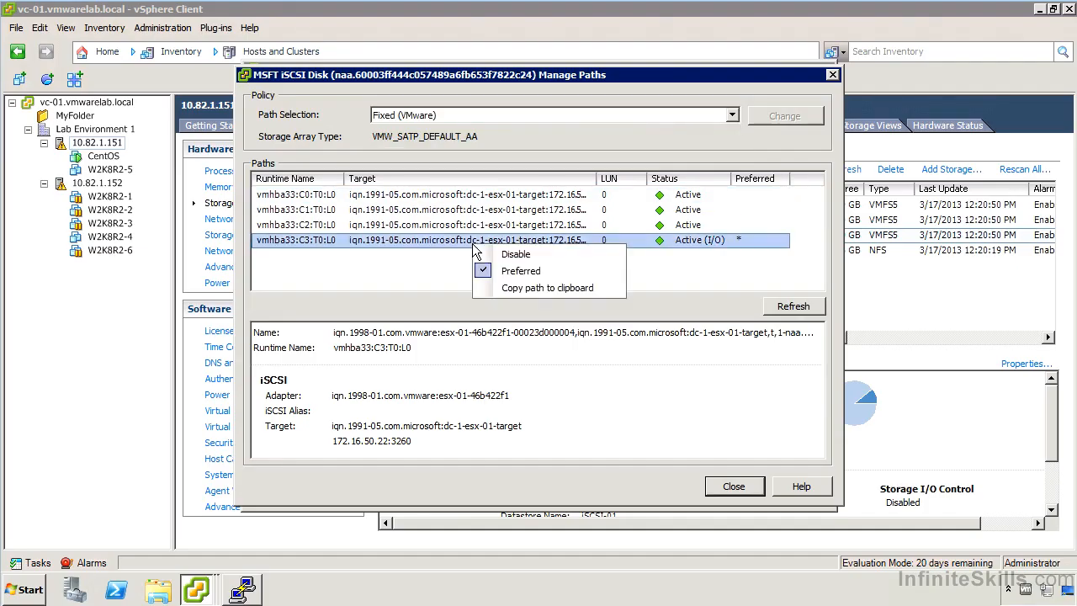
pyautogui.click(389, 275)
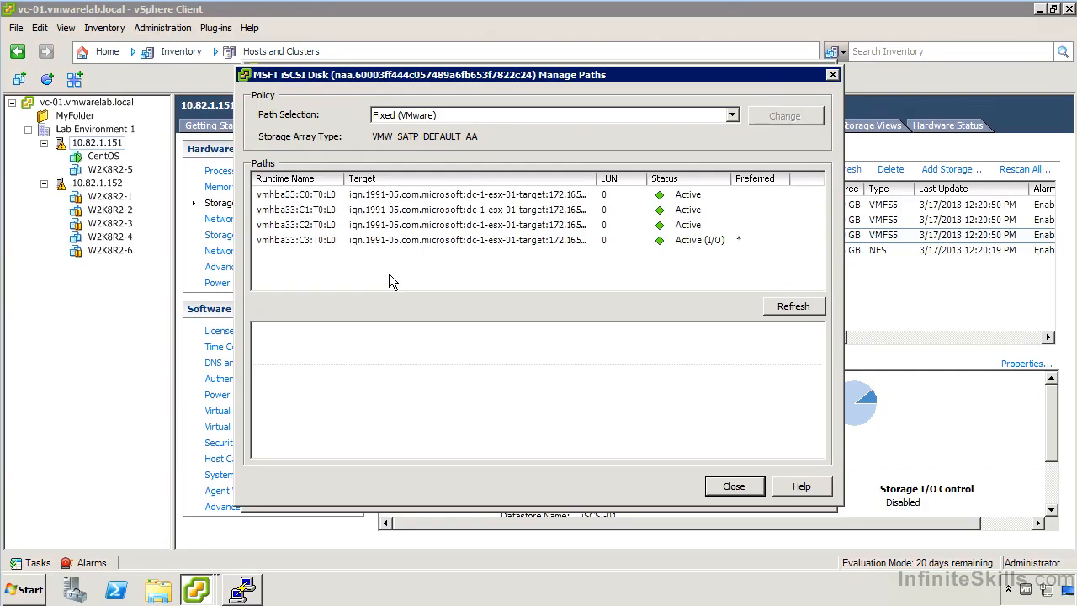
# Choose Round Robin (VMware) as the path selection policy, and close path management and the datastore properties without applying it.
pyautogui.click(732, 115)
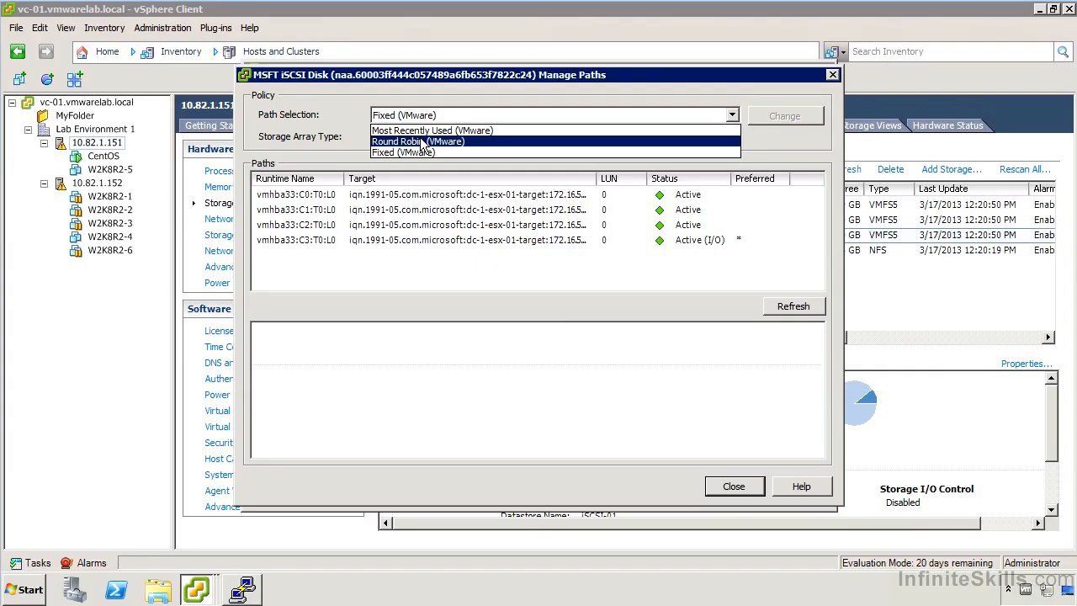
pyautogui.click(423, 142)
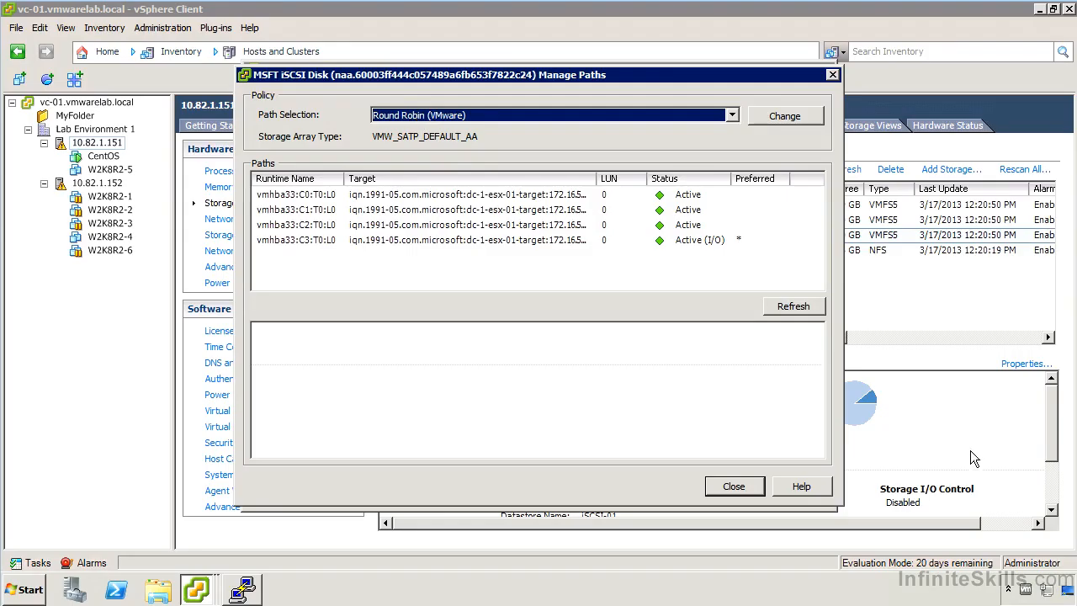
pyautogui.click(731, 488)
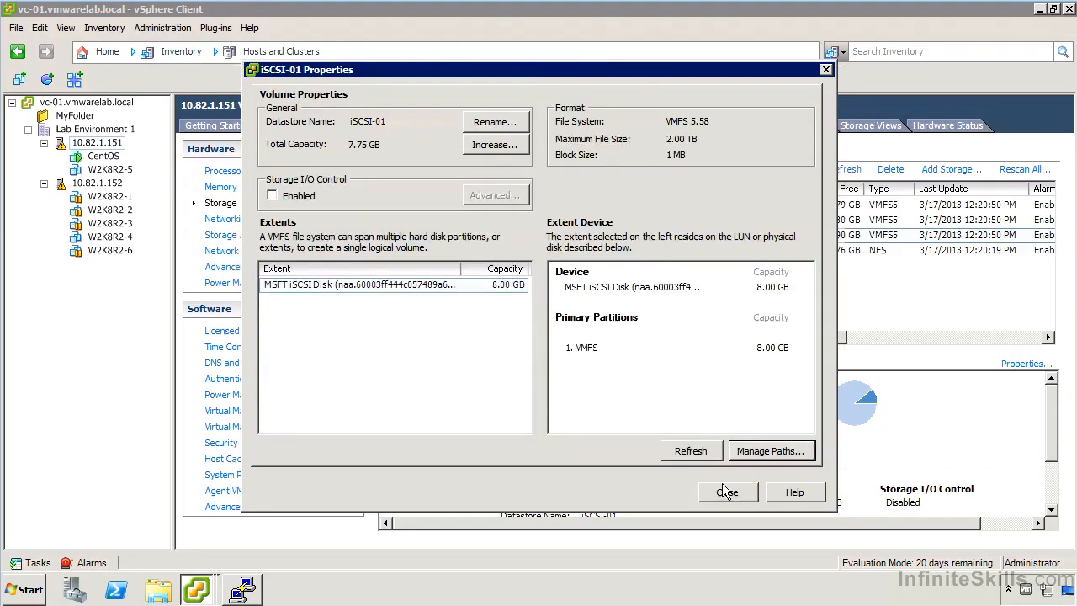
pyautogui.click(729, 494)
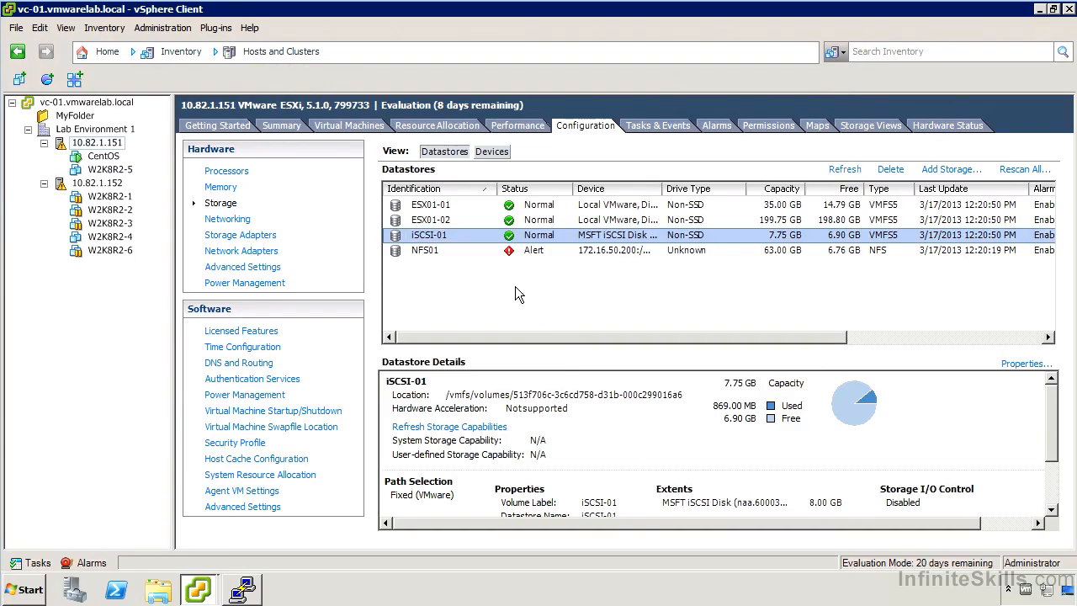
# Open and close path management for the LUN 0 MSFT iSCSI disk from the device list, and view the disk's details.
pyautogui.click(495, 152)
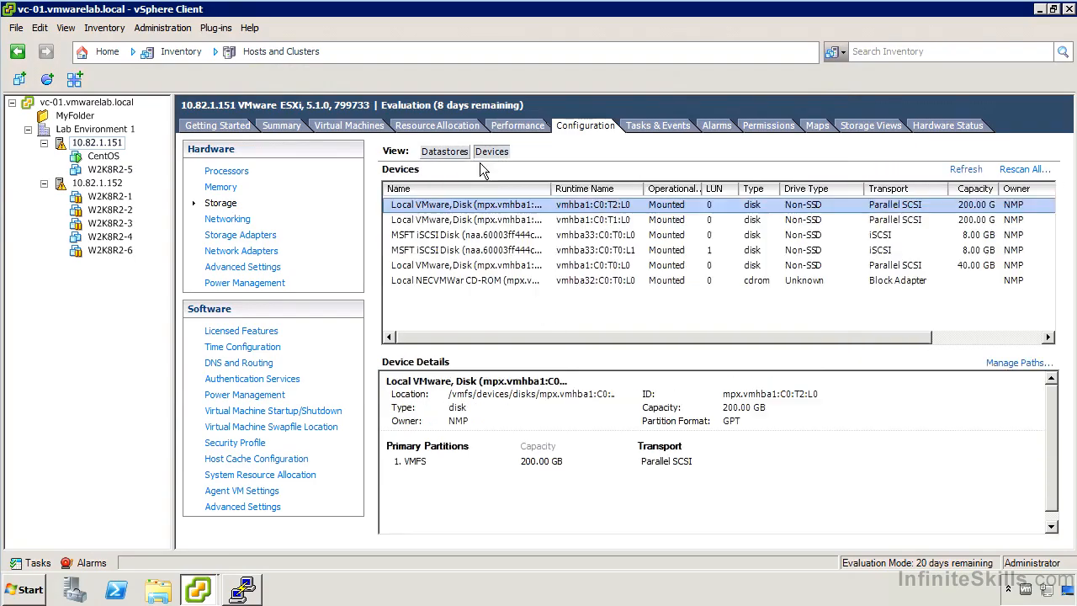
pyautogui.rightClick(500, 235)
pyautogui.click(532, 254)
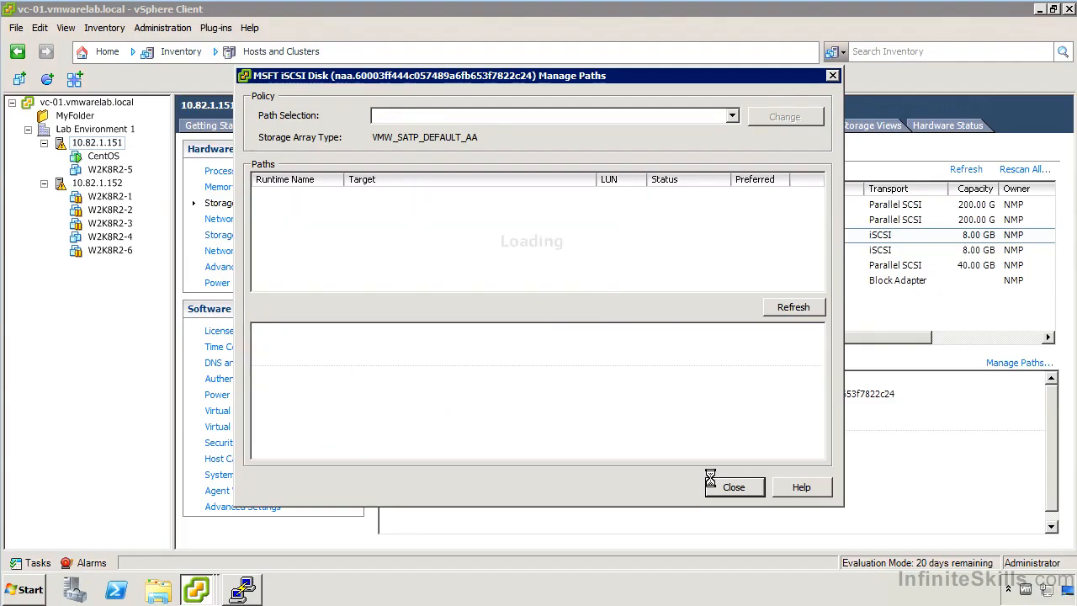
pyautogui.click(735, 488)
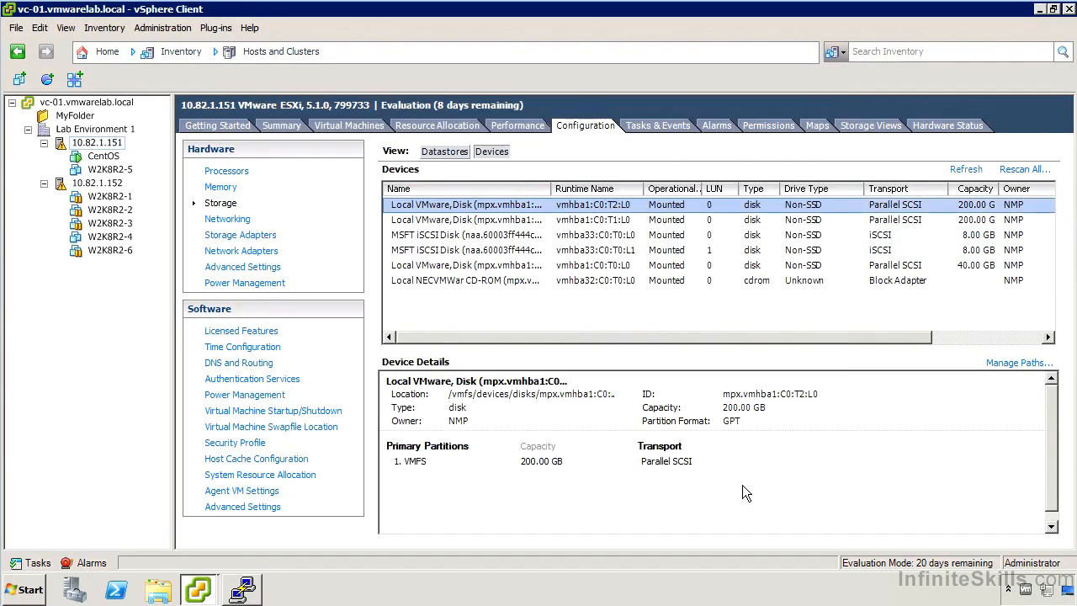
pyautogui.click(496, 238)
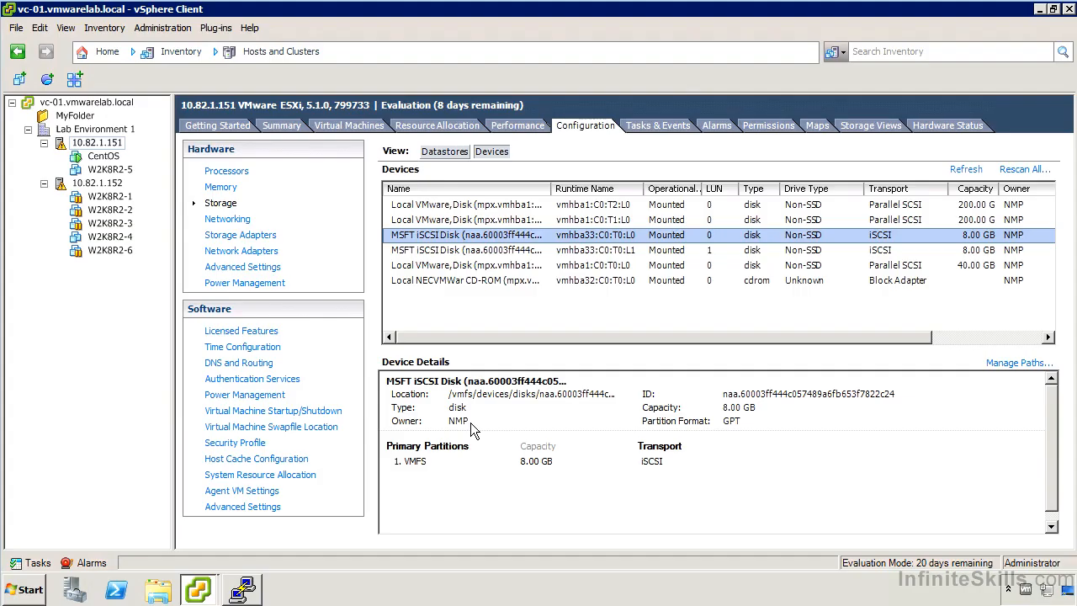
# Open path management from the iSCSI-01 datastore's properties and view the available path selection policies.
pyautogui.click(444, 151)
pyautogui.rightClick(444, 238)
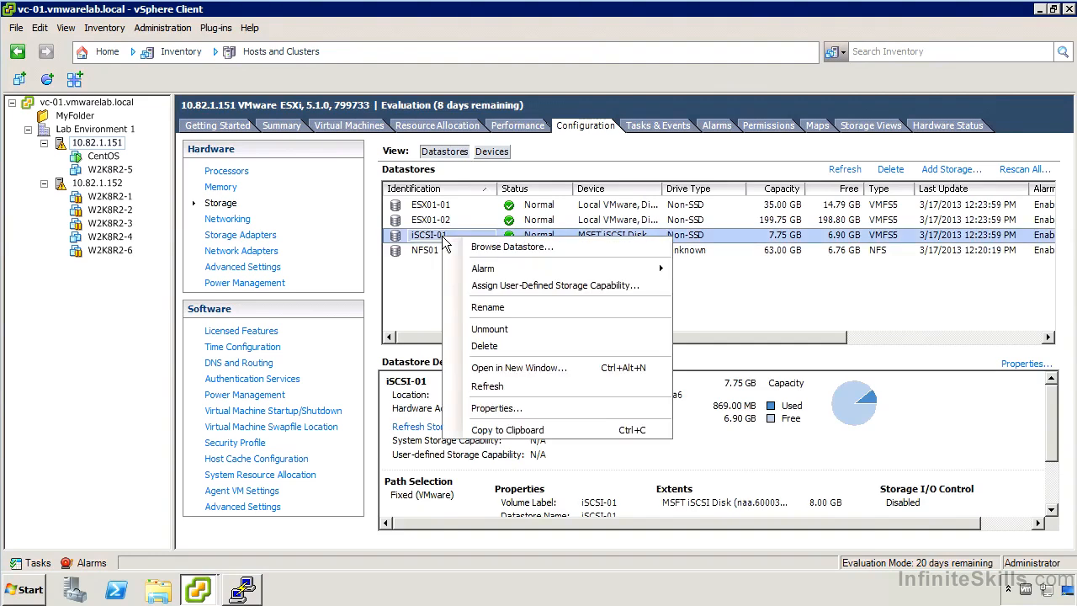
pyautogui.click(529, 412)
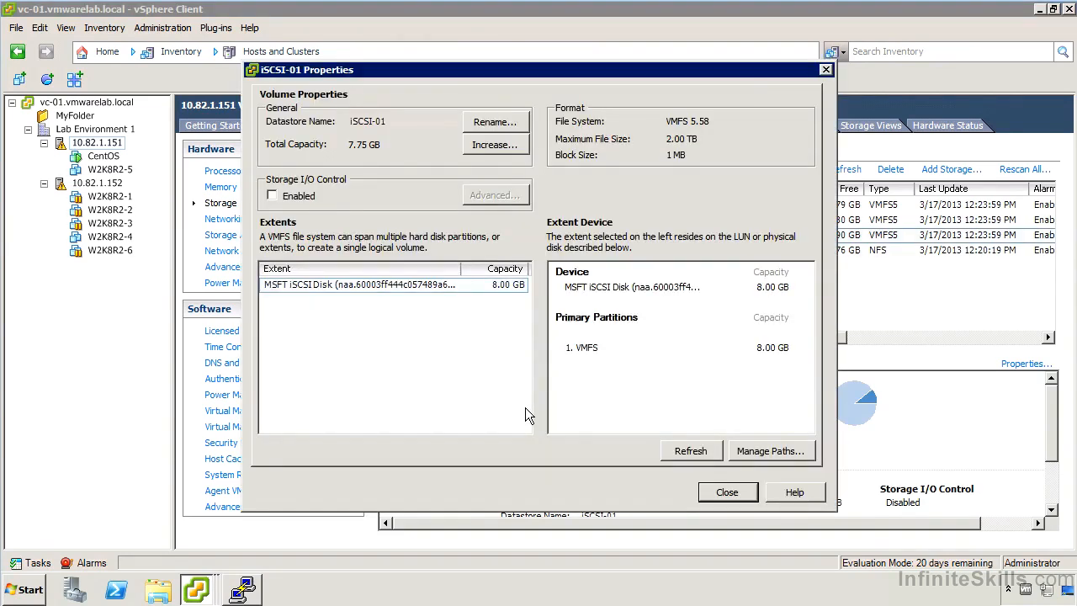
pyautogui.click(770, 451)
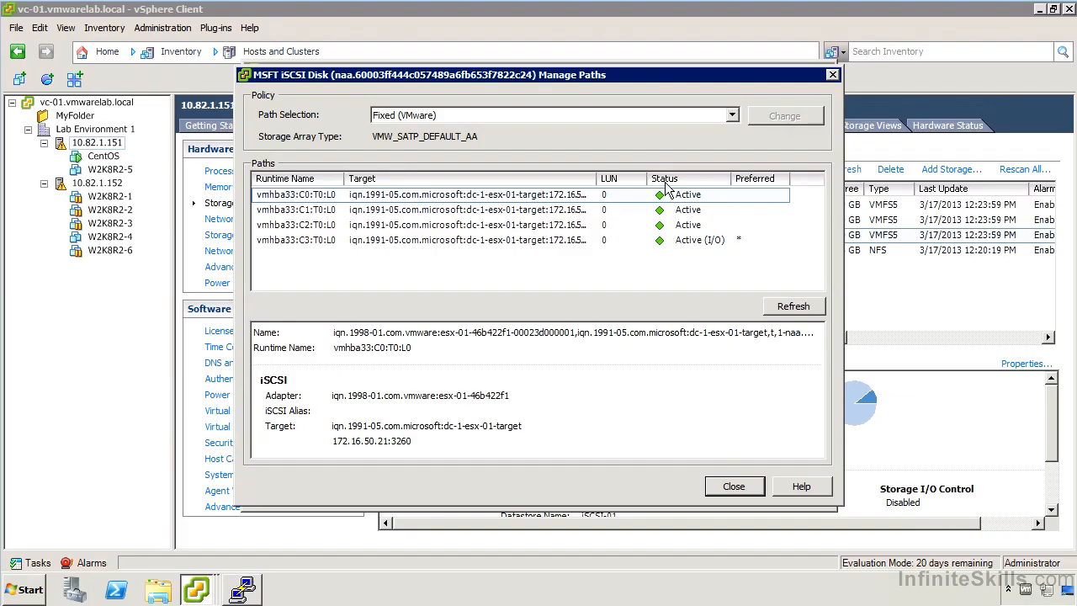
pyautogui.click(507, 117)
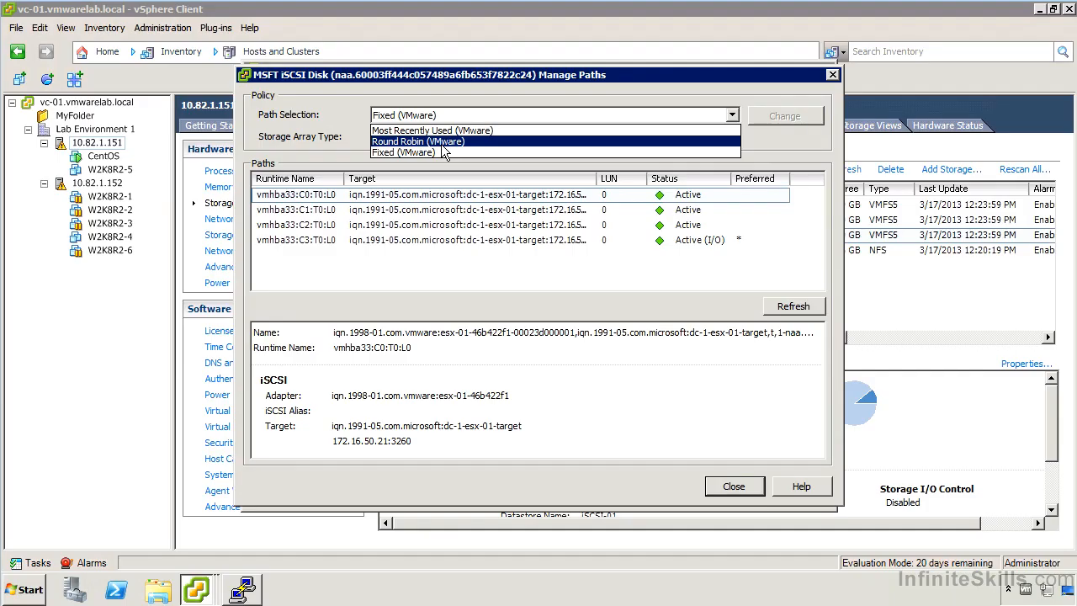
# Close path management and the datastore properties, and show the host's storage device list.
pyautogui.click(733, 494)
pyautogui.click(733, 490)
pyautogui.click(721, 557)
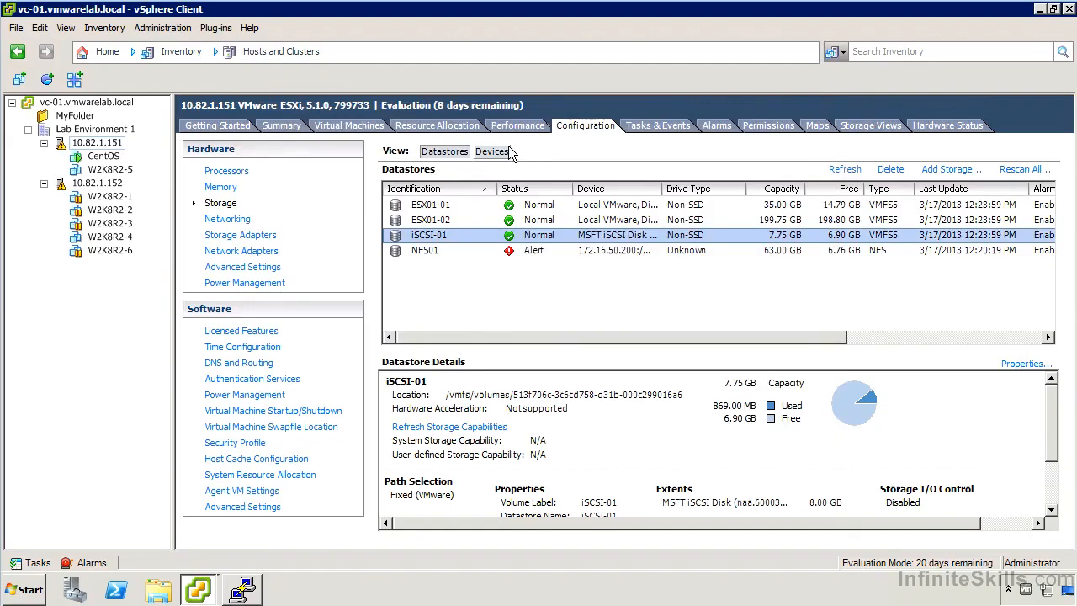
pyautogui.click(496, 154)
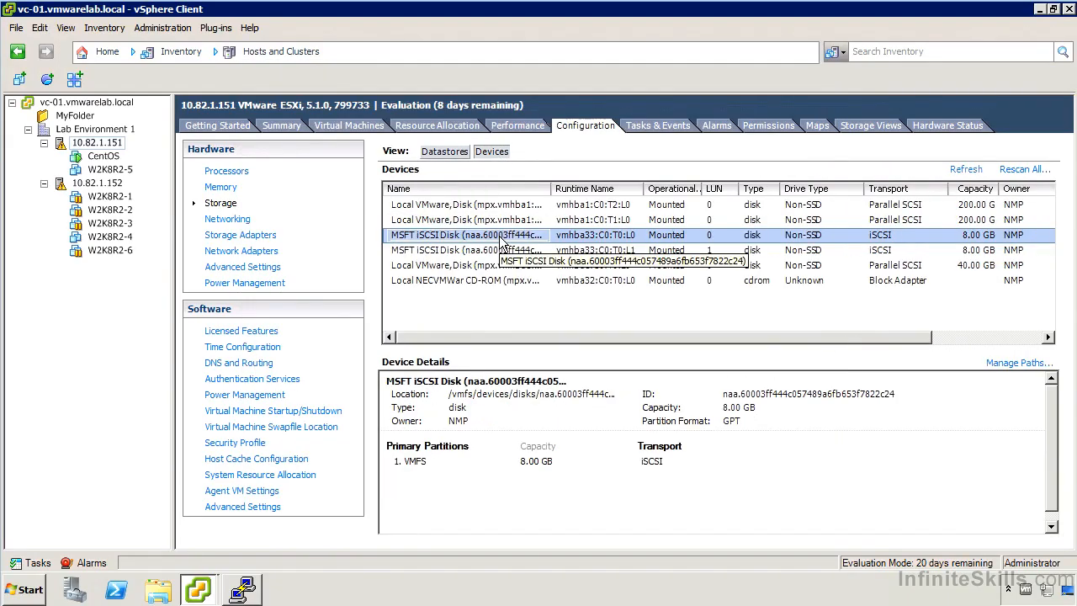
# Switch to the PuTTY session on host 10.82.1.151 and display the usage help for esxcli and esxcli storage.
pyautogui.click(240, 590)
pyautogui.write('esxcli')
pyautogui.press('Return')
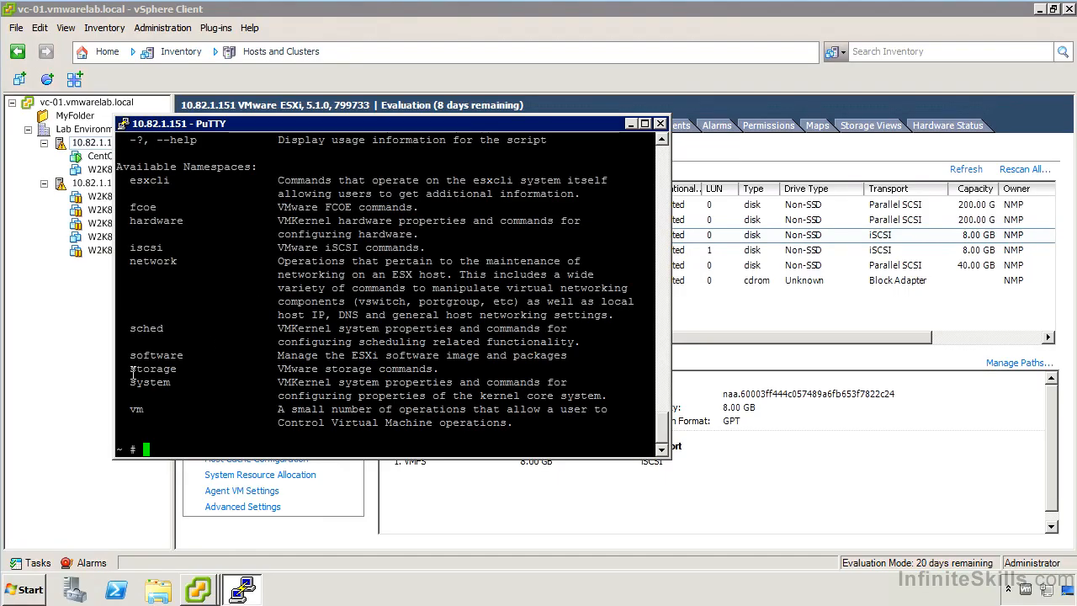
pyautogui.press('Up')
pyautogui.write('storage')
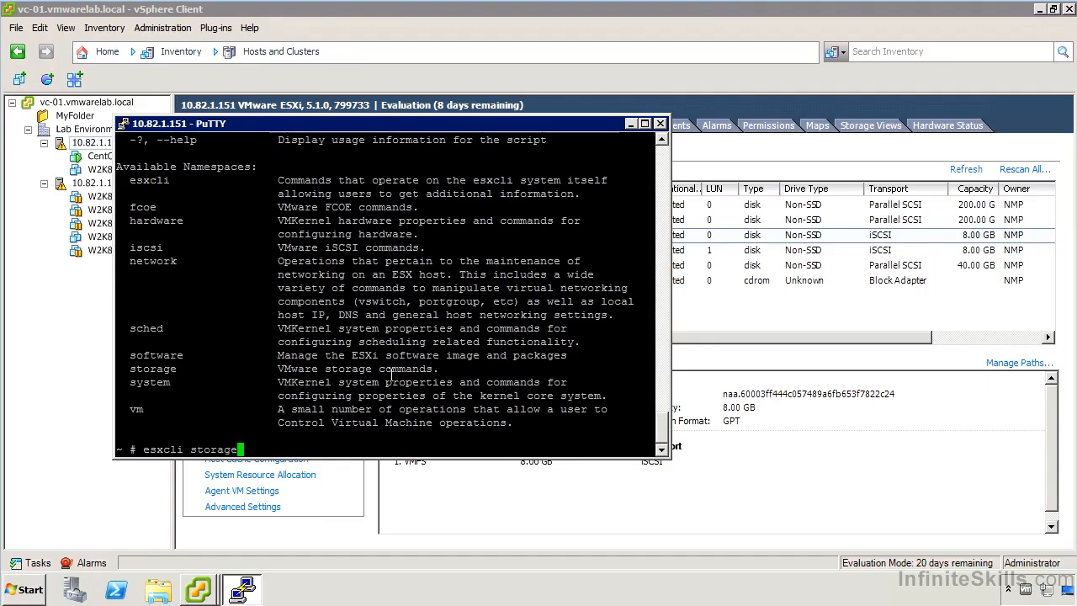
pyautogui.press('Return')
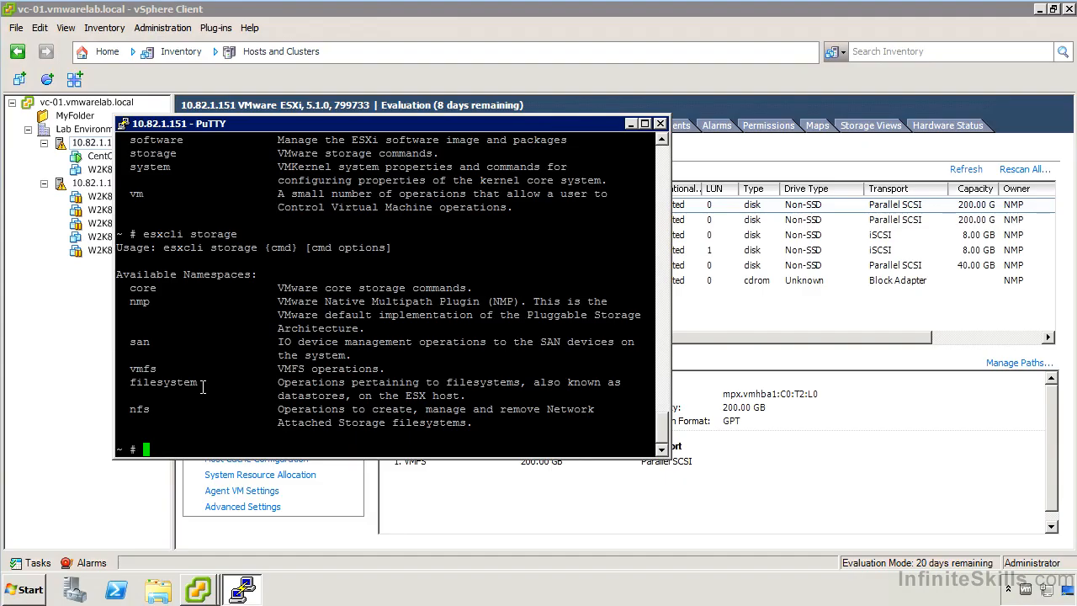
# Display the usage help for esxcli storage nmp and its psp namespace.
pyautogui.write('esxcli storage nmp')
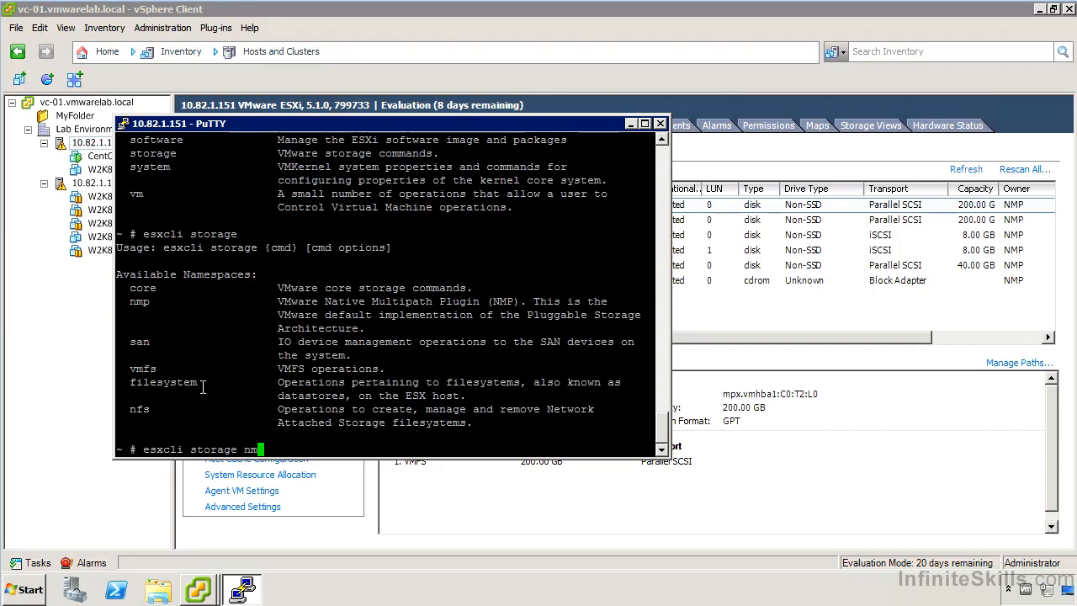
pyautogui.press('Return')
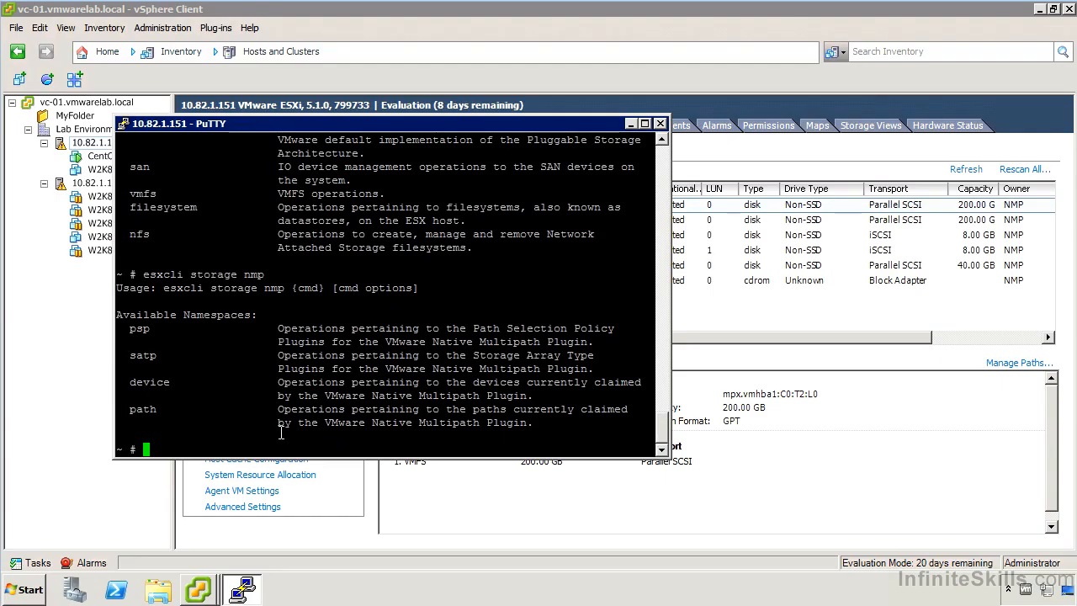
pyautogui.press('Up')
pyautogui.write('psp')
pyautogui.press('Return')
# List the loaded path selection plugins with esxcli storage nmp psp list, and clear the terminal after reading them.
pyautogui.press('Up')
pyautogui.write('l')
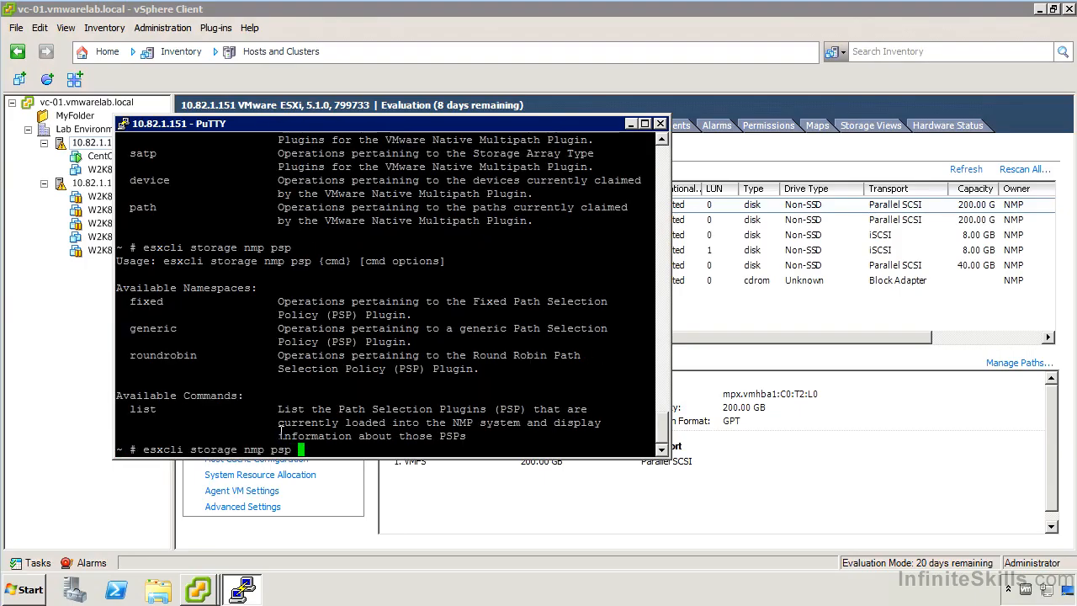
pyautogui.write('ist')
pyautogui.press('Return')
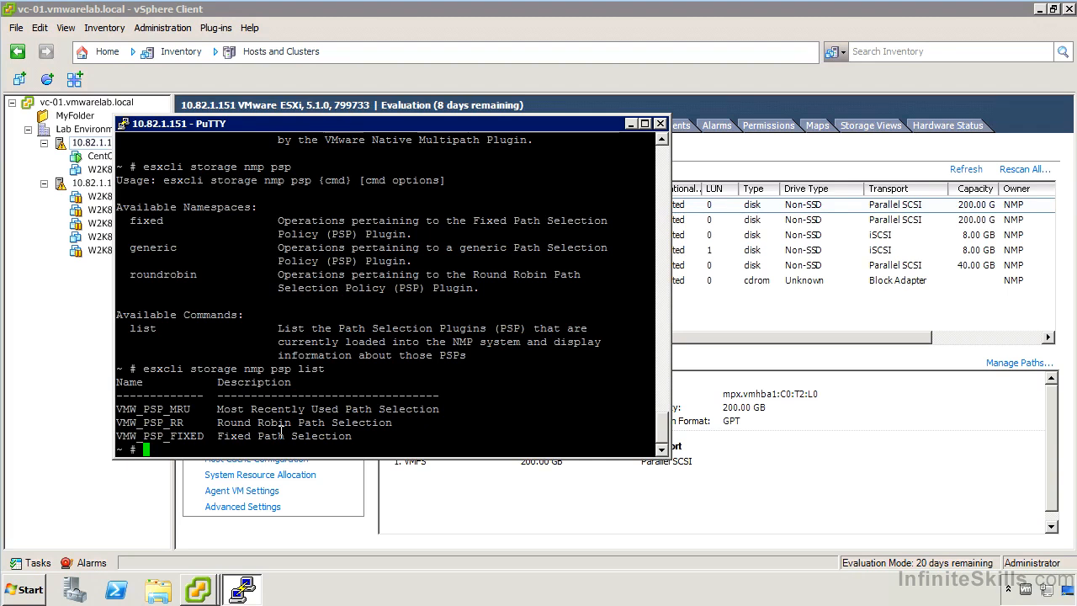
pyautogui.hotkey('ctrl', 'l')
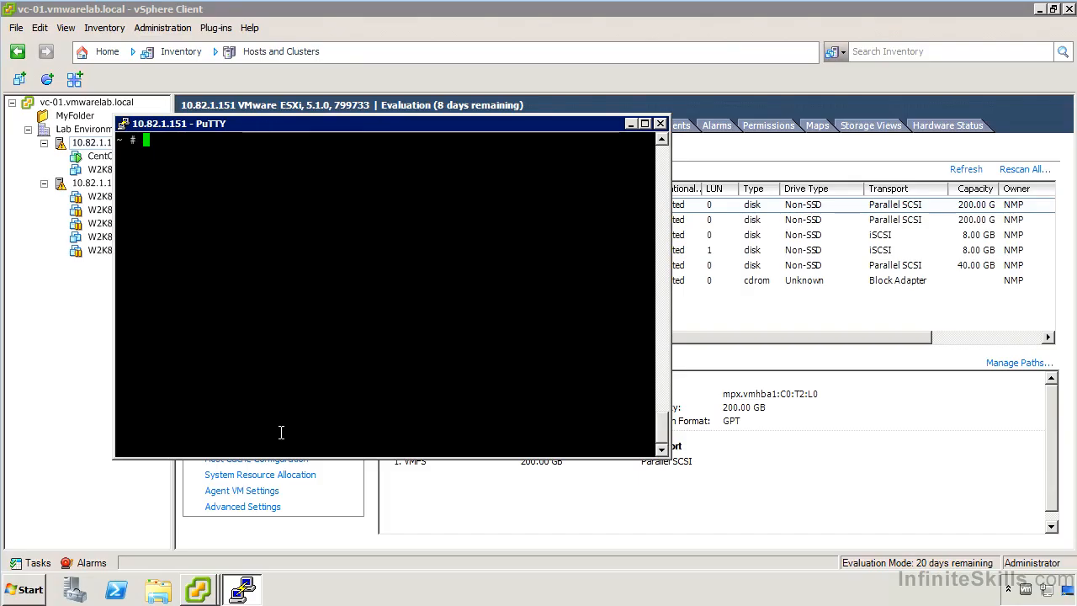
# Display the usage help for esxcli storage core and its claimrule namespace.
pyautogui.write('esxcli storage core')
pyautogui.press('Return')
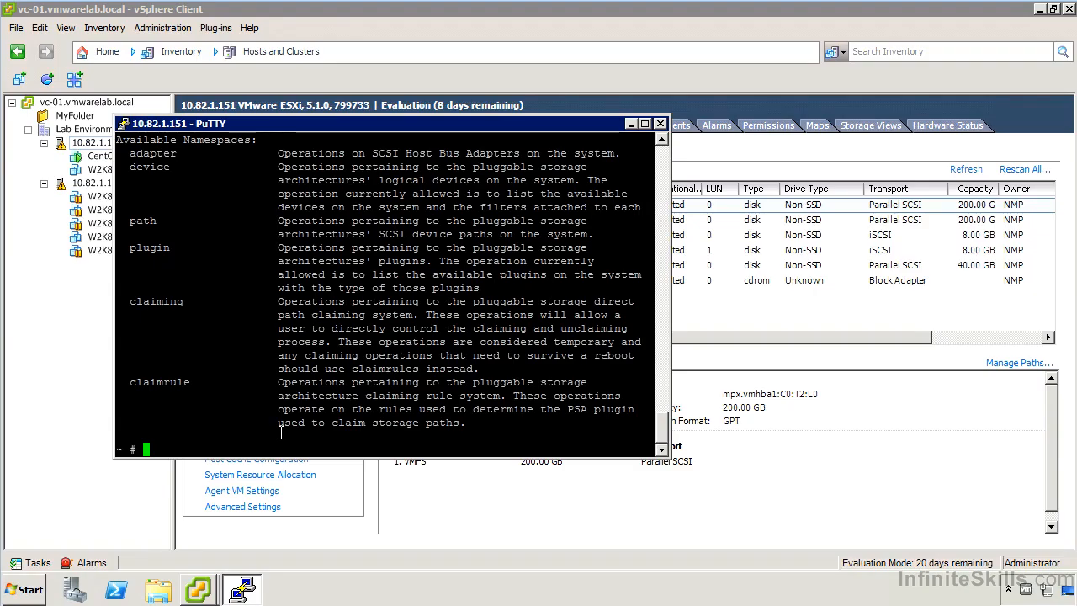
pyautogui.press('Up')
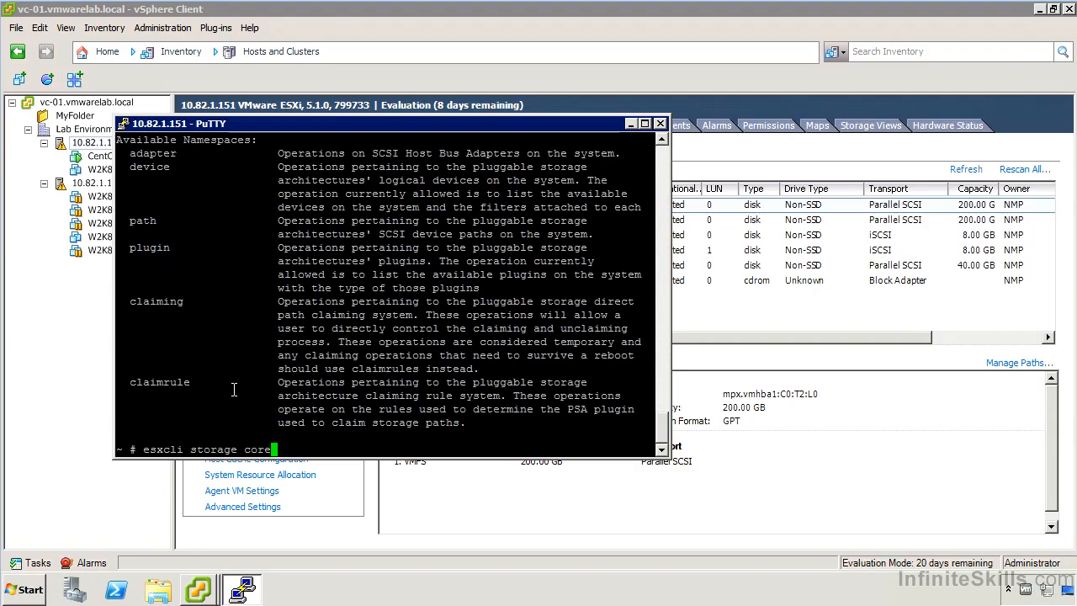
pyautogui.write('claimrule')
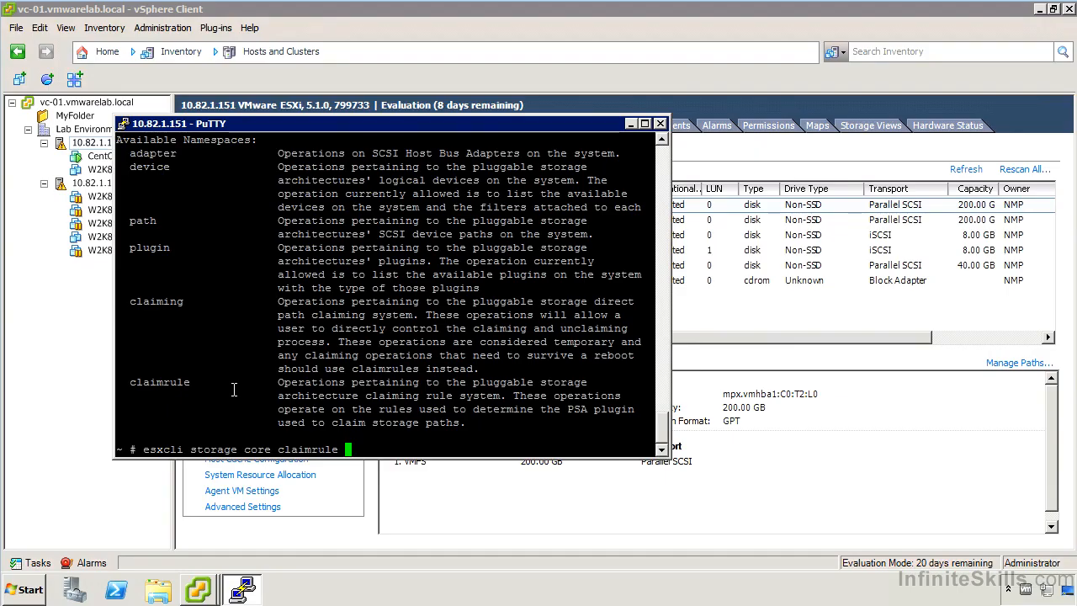
pyautogui.press('Return')
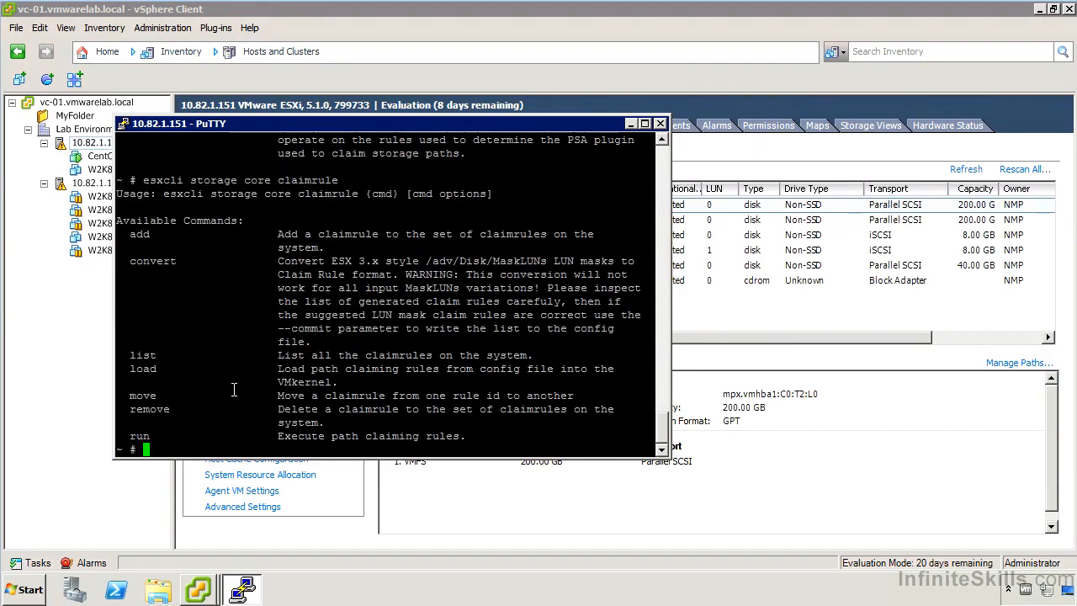
# List all claim rules on the host with esxcli storage core claimrule list.
pyautogui.press('Up')
pyautogui.write('list')
pyautogui.press('Return')
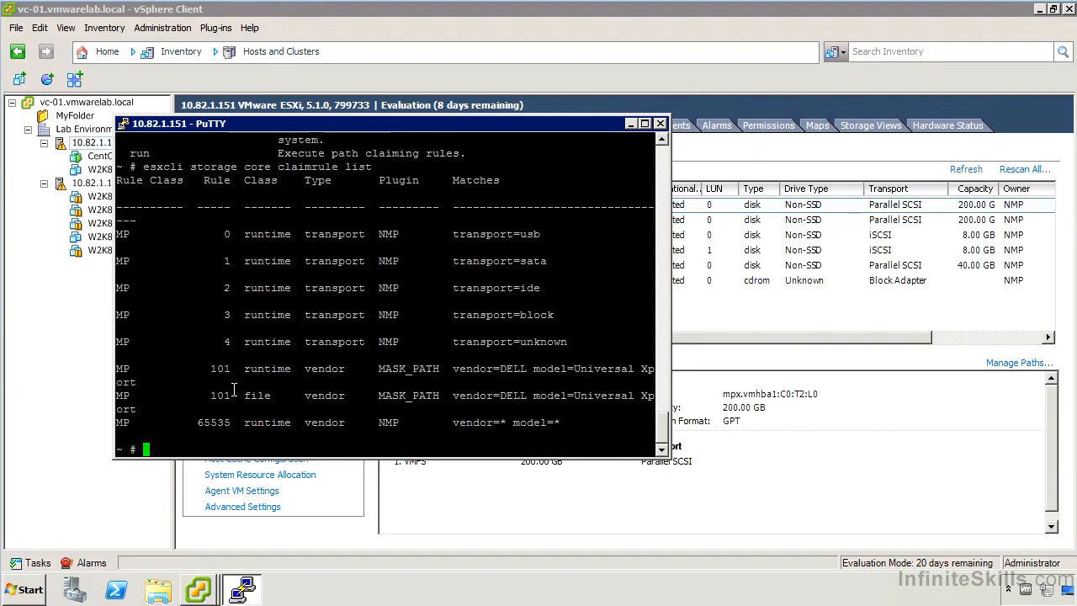